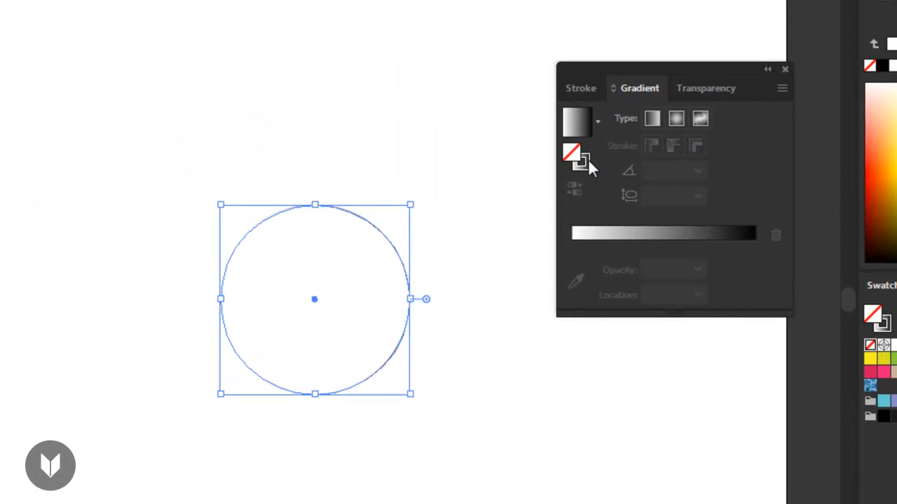
- Give the circle's stroke a linear white-to-black gradient and apply it along the stroke
{"action": "left_click", "coordinate": [588, 165]}
{"action": "left_click_drag", "start_coordinate": [659, 77], "coordinate": [691, 24]}
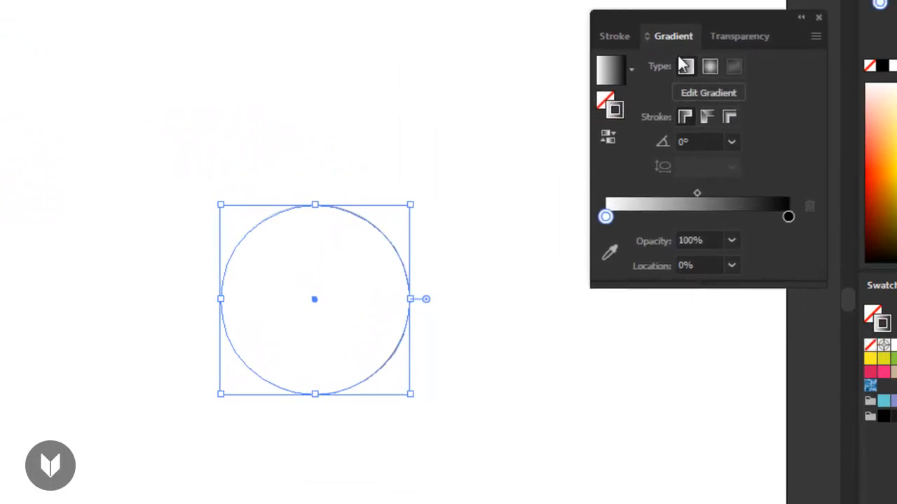
{"action": "left_click", "coordinate": [708, 118]}
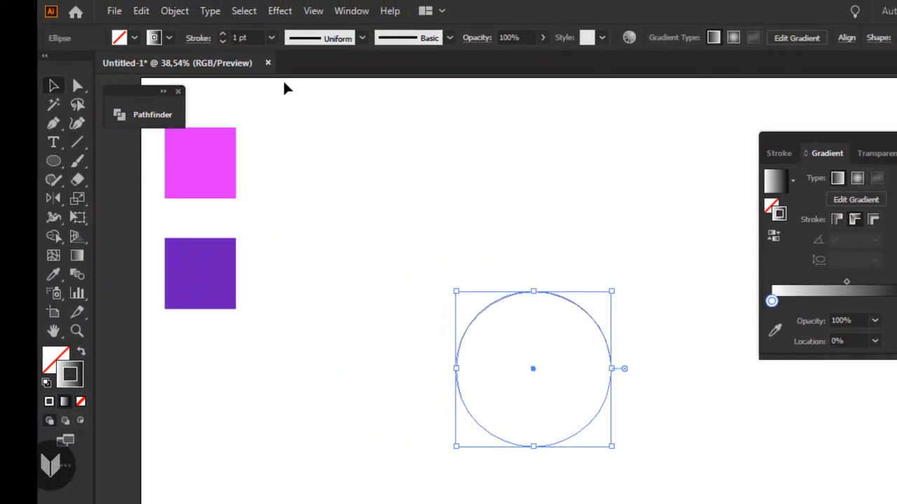
- Set the circle's stroke weight to 200 pt
{"action": "left_click", "coordinate": [272, 38]}
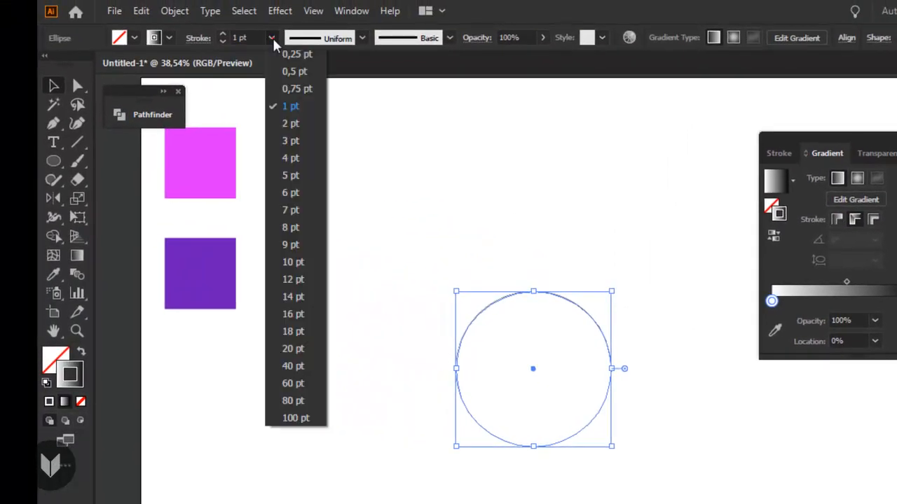
{"action": "left_click", "coordinate": [293, 401]}
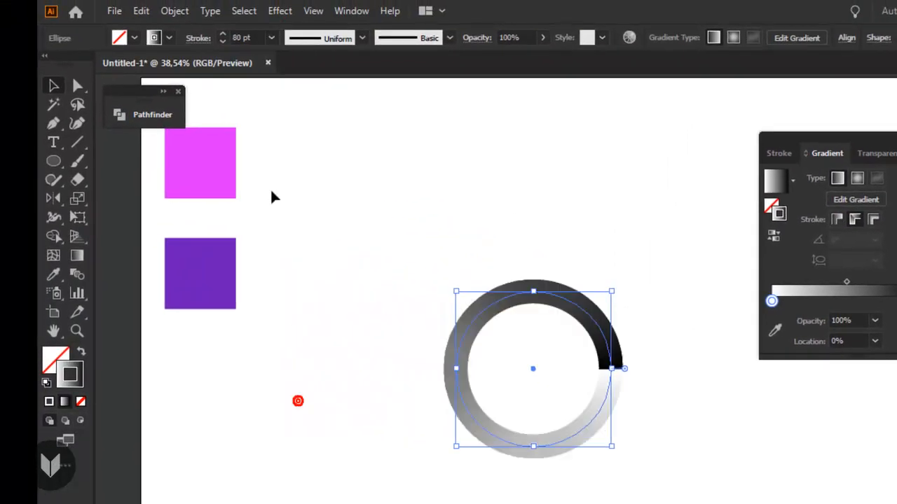
{"action": "left_click", "coordinate": [272, 37]}
{"action": "left_click", "coordinate": [309, 418]}
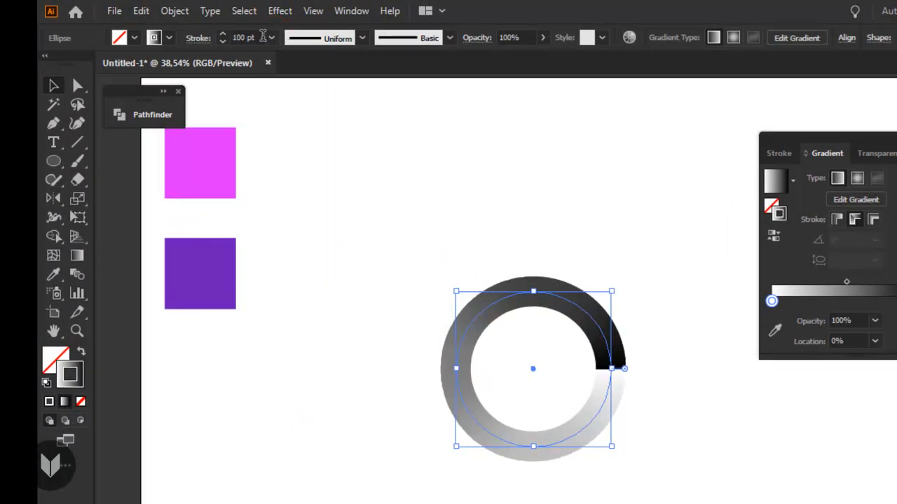
{"action": "left_click", "coordinate": [243, 38]}
{"action": "type", "text": "300"}
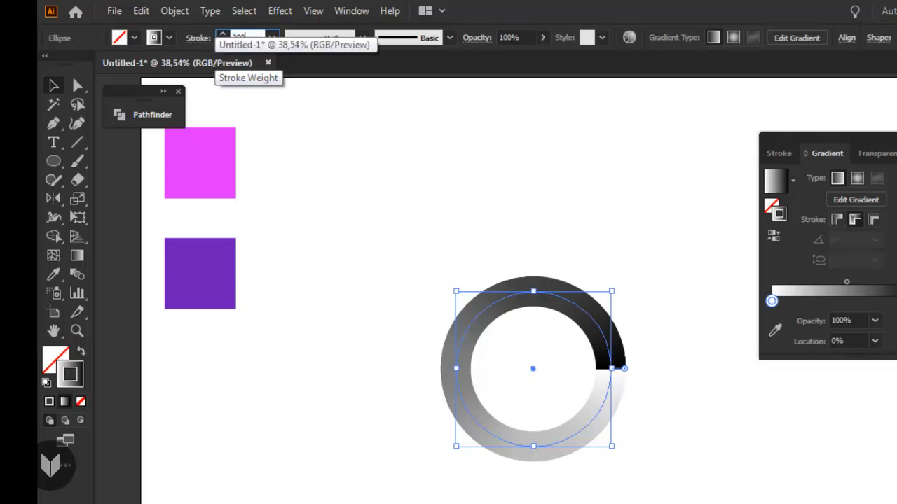
{"action": "key", "text": "Return"}
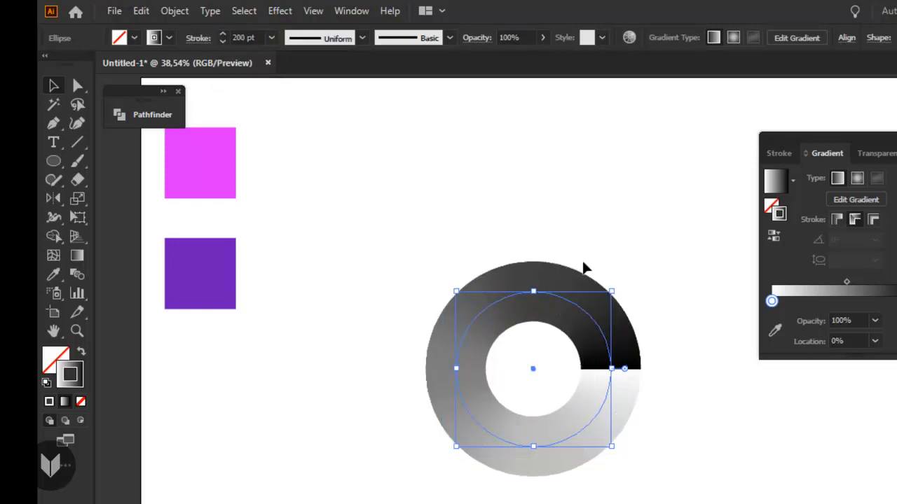
- Shrink the circle proportionally about its centre until the ring's hole closes, then move it to the left on the artboard
{"action": "left_click_drag", "start_coordinate": [612, 446], "coordinate": [608, 443]}
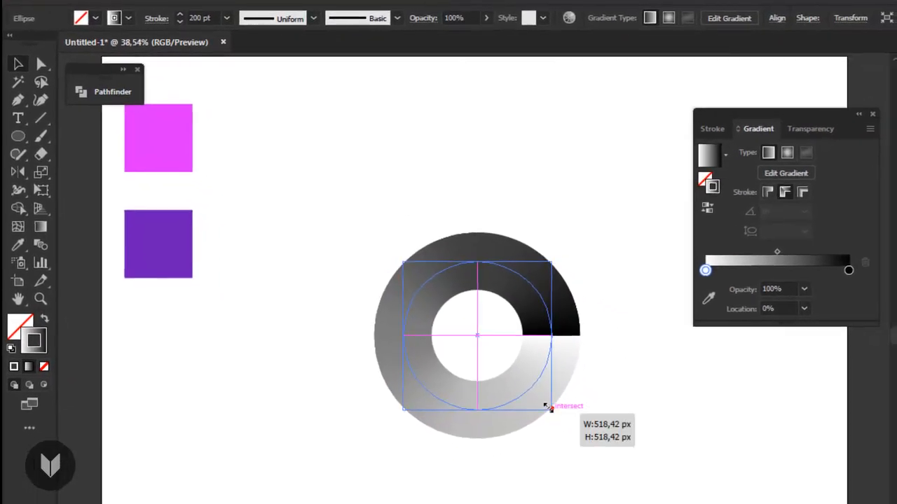
{"action": "left_click_drag", "start_coordinate": [550, 408], "coordinate": [505, 372]}
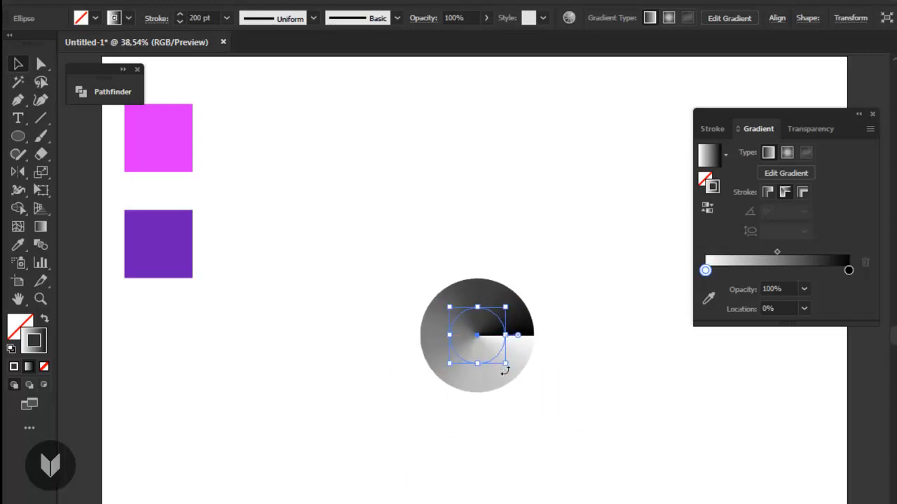
{"action": "left_click", "coordinate": [554, 368]}
{"action": "left_click_drag", "start_coordinate": [524, 332], "coordinate": [424, 325]}
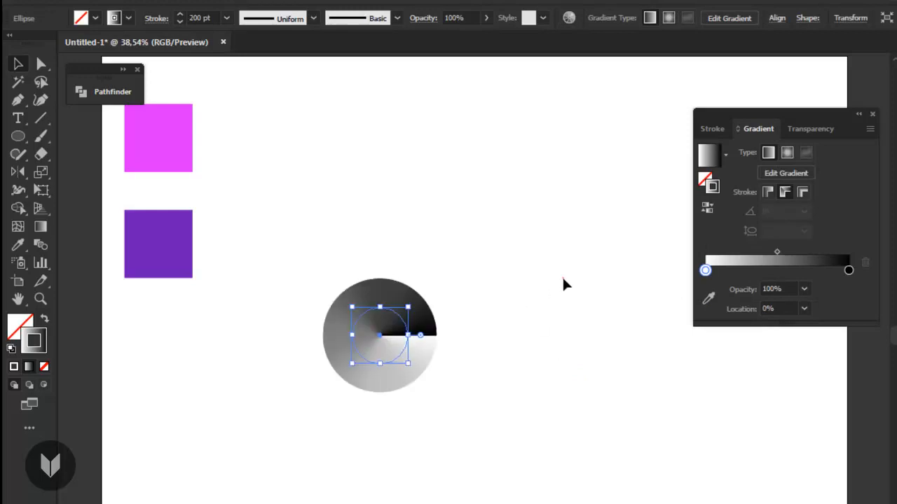
{"action": "left_click", "coordinate": [563, 278]}
{"action": "left_click_drag", "start_coordinate": [497, 282], "coordinate": [345, 422]}
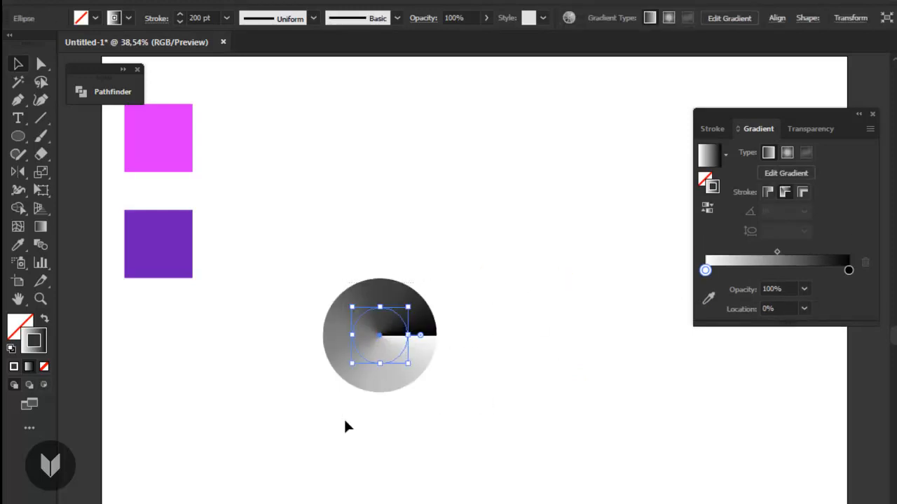
{"action": "left_click", "coordinate": [510, 323]}
{"action": "left_click", "coordinate": [414, 339]}
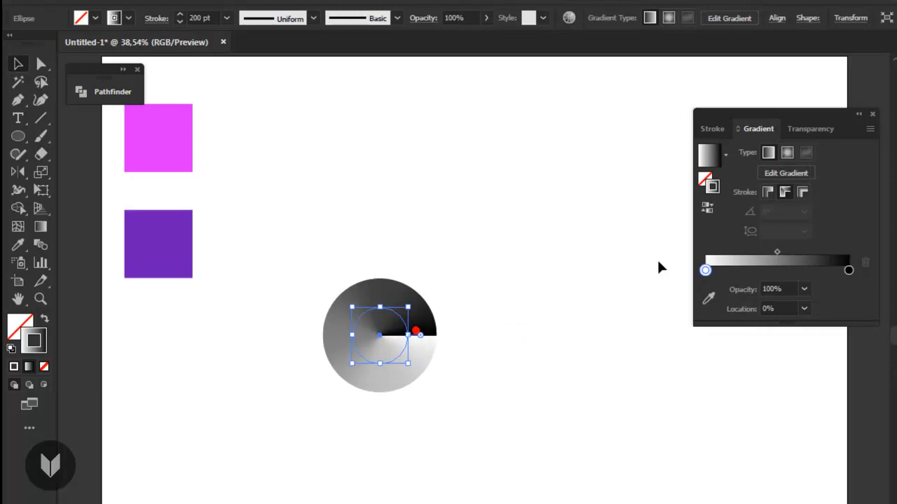
- Try magenta, red, orange and yellow swatches on the starting colour stop of the circle's stroke gradient
{"action": "double_click", "coordinate": [706, 271]}
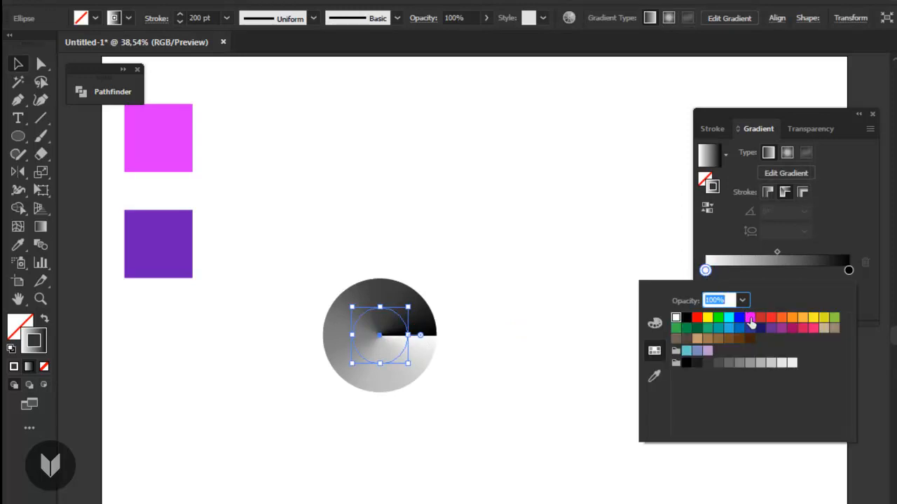
{"action": "left_click", "coordinate": [750, 319]}
{"action": "left_click", "coordinate": [771, 318]}
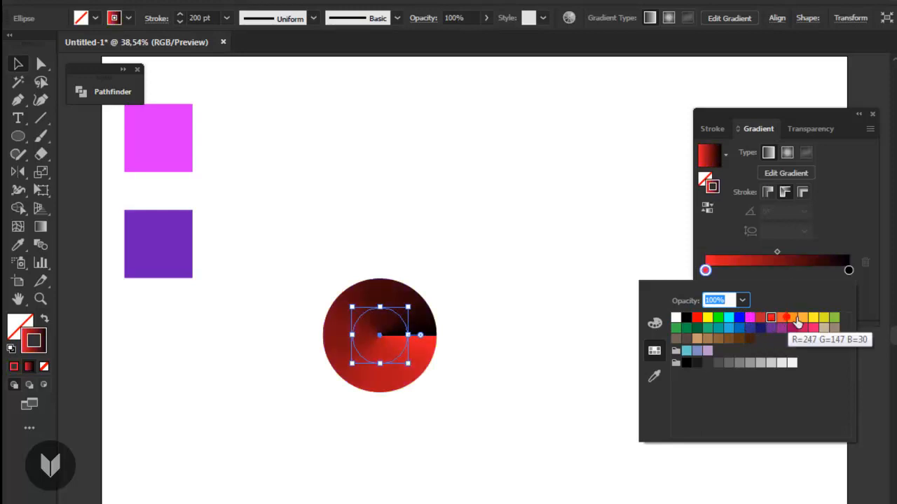
{"action": "left_click", "coordinate": [791, 319]}
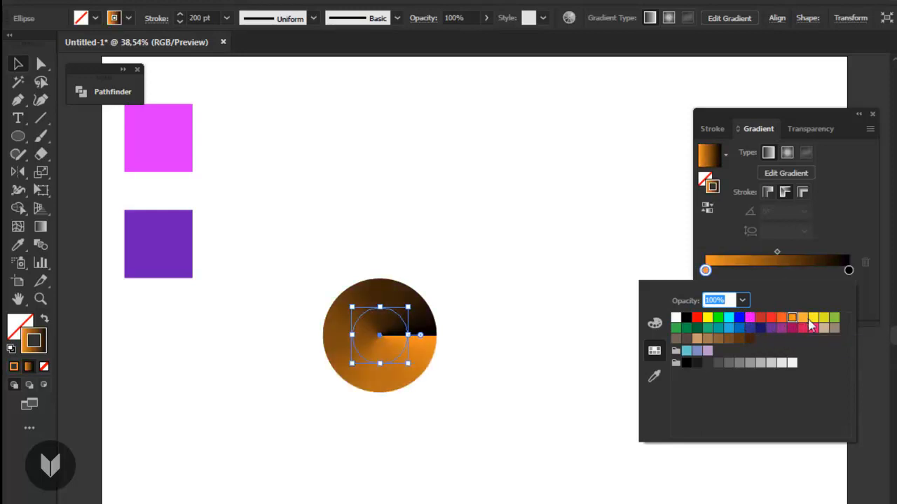
{"action": "left_click", "coordinate": [813, 318]}
{"action": "left_click", "coordinate": [824, 318]}
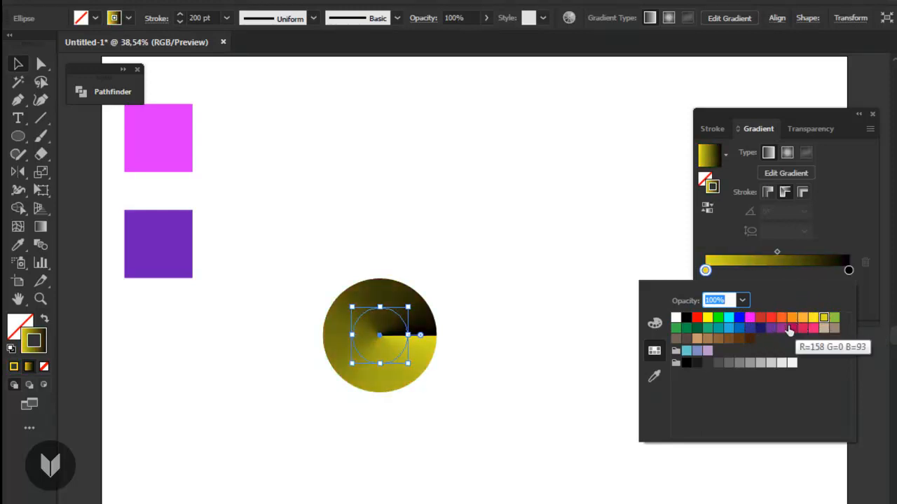
{"action": "left_click", "coordinate": [780, 317]}
- Sample the pink square's colour for the gradient's starting stop and the purple square's colour for its end stop
{"action": "left_click", "coordinate": [653, 376]}
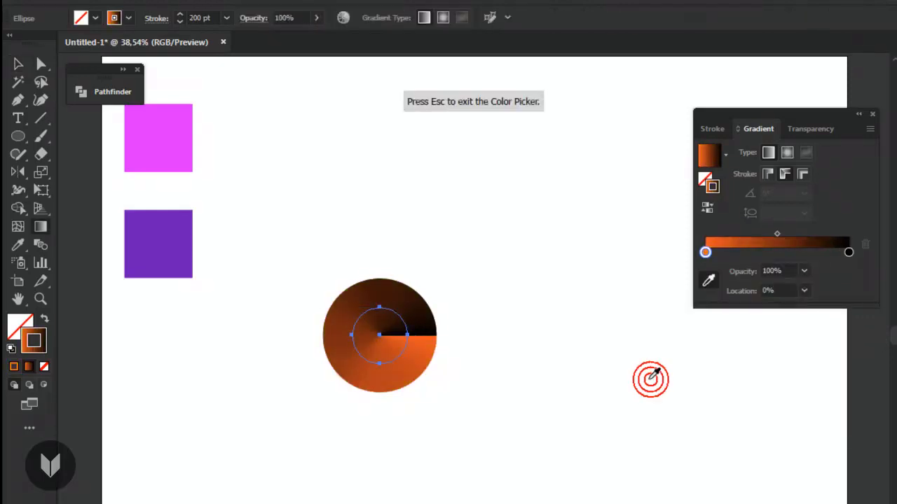
{"action": "left_click", "coordinate": [163, 148]}
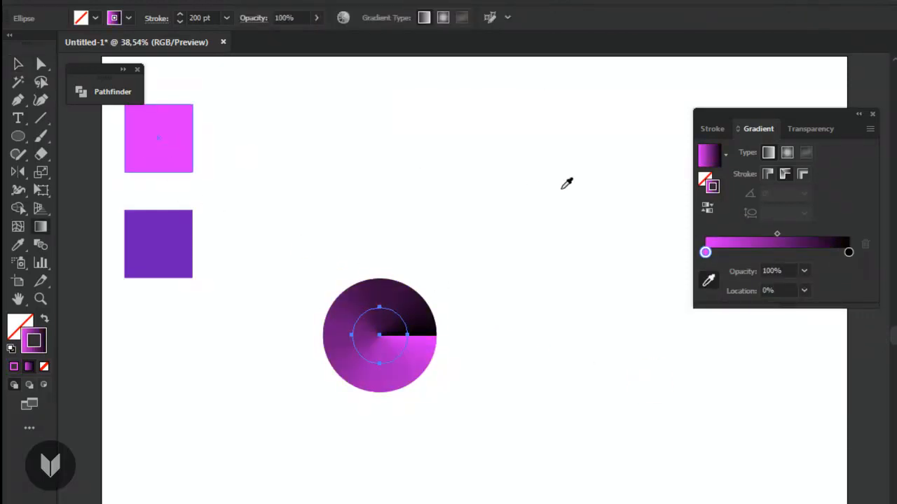
{"action": "left_click", "coordinate": [848, 253]}
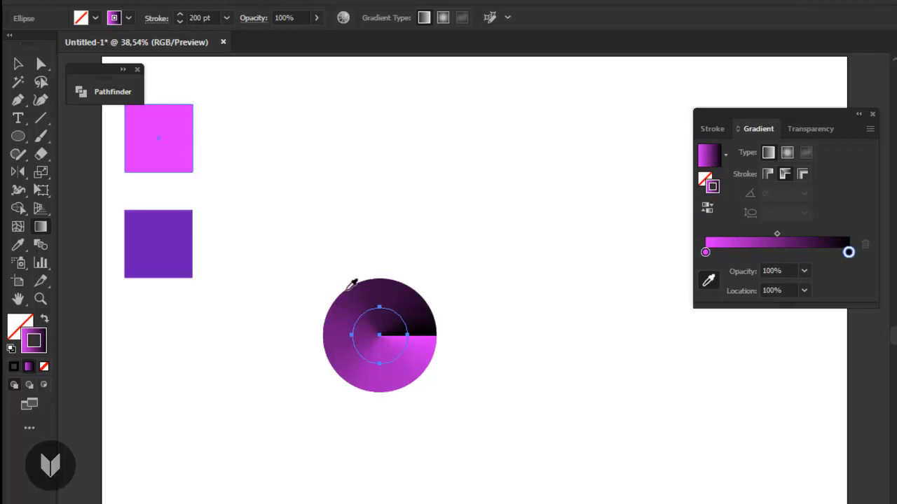
{"action": "left_click", "coordinate": [187, 244]}
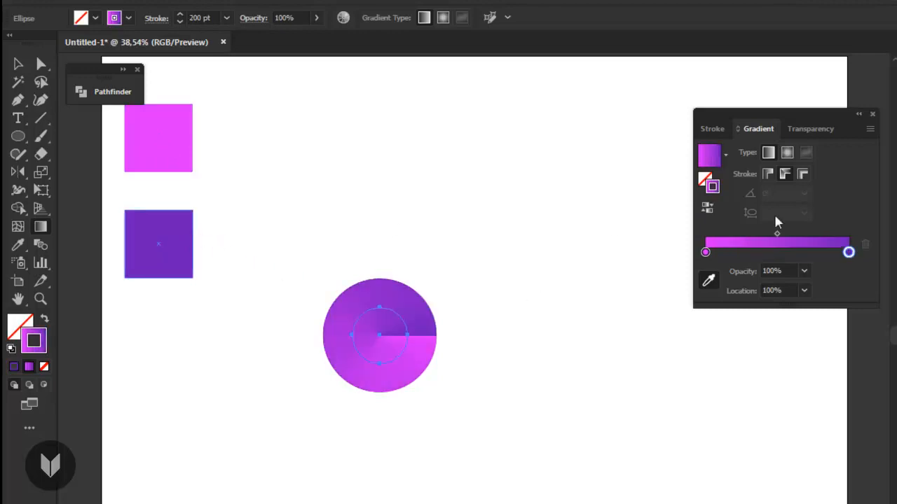
- Change the gradient's end stop to the dark blue swatch R=27 G=20 B=100 and return to the Selection tool
{"action": "double_click", "coordinate": [849, 253]}
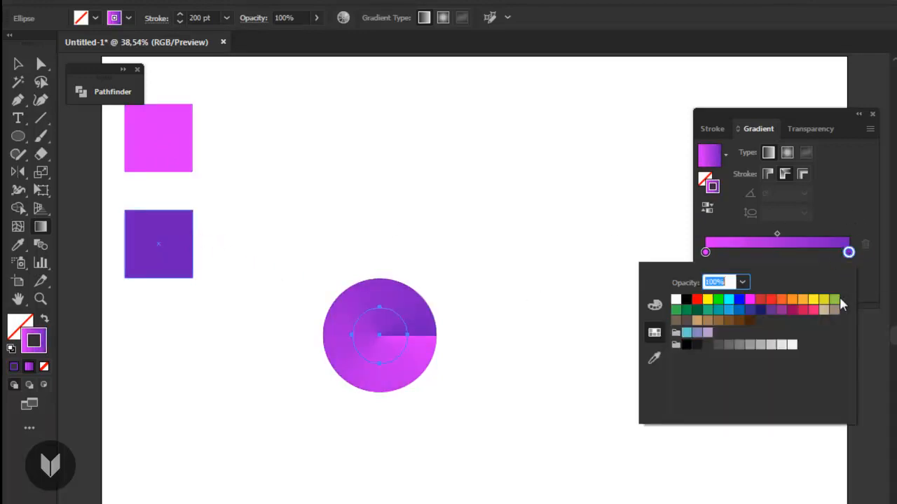
{"action": "left_click", "coordinate": [760, 310]}
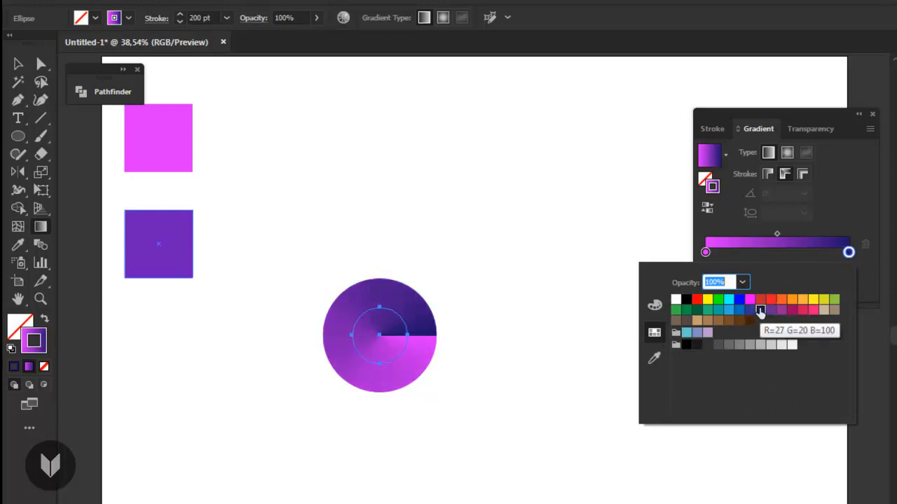
{"action": "left_click", "coordinate": [21, 68]}
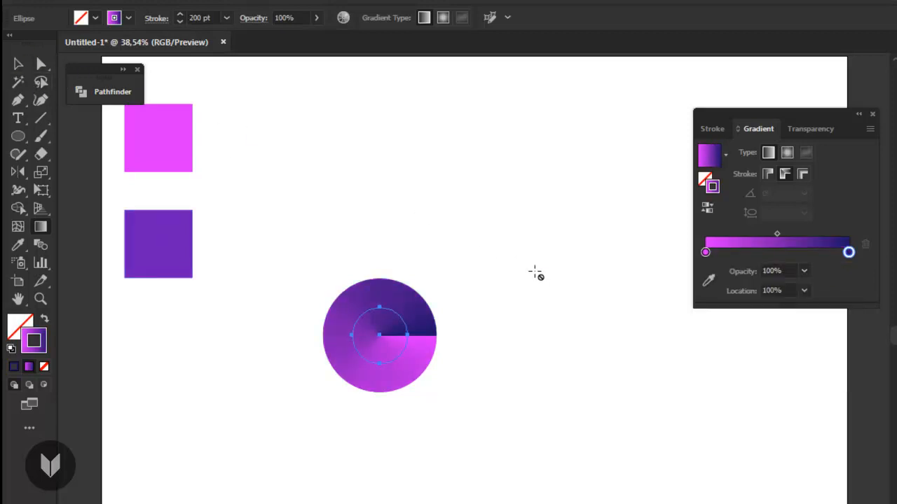
{"action": "left_click", "coordinate": [19, 67]}
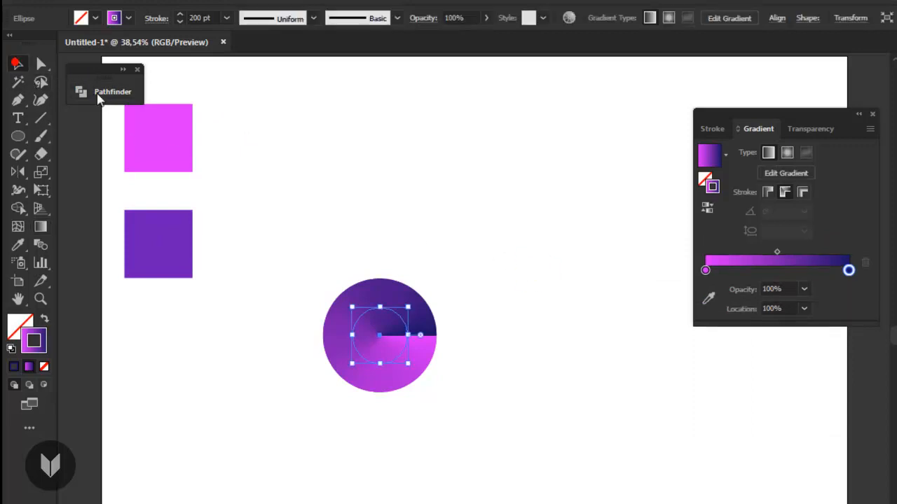
- Reflect the gradient circle vertically about its centre so the pink end lies above the dark blue end, and deselect it
{"action": "left_click_drag", "start_coordinate": [468, 237], "coordinate": [297, 423]}
{"action": "left_click", "coordinate": [276, 395]}
{"action": "left_click_drag", "start_coordinate": [457, 293], "coordinate": [338, 393]}
{"action": "left_click", "coordinate": [18, 173]}
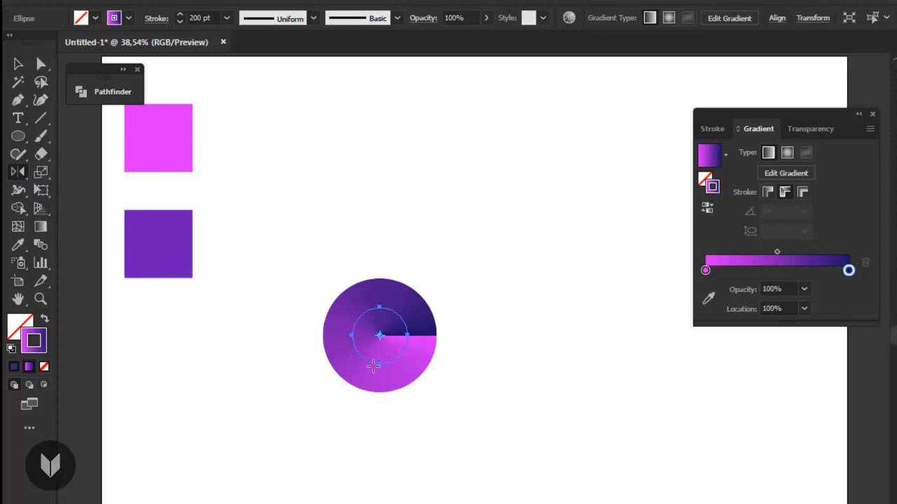
{"action": "left_click_drag", "start_coordinate": [382, 290], "coordinate": [441, 343]}
{"action": "left_click_drag", "start_coordinate": [371, 341], "coordinate": [432, 341]}
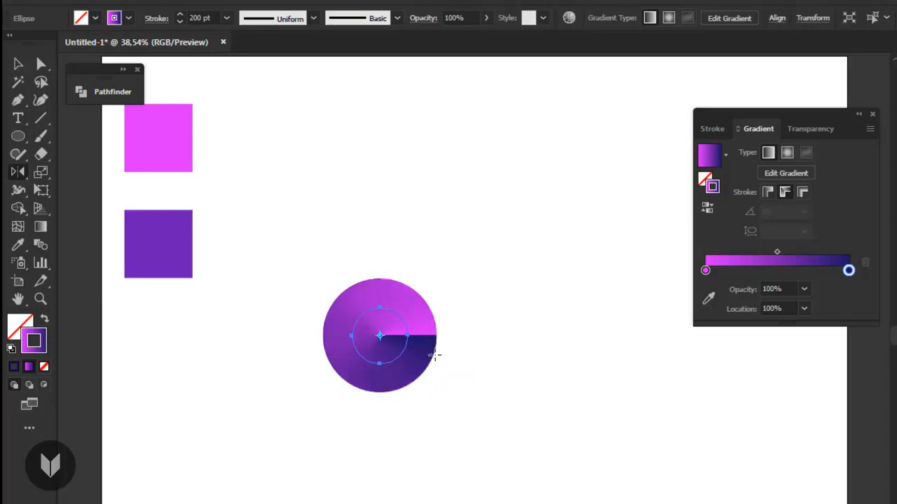
{"action": "left_click_drag", "start_coordinate": [426, 341], "coordinate": [342, 360]}
{"action": "left_click", "coordinate": [19, 64]}
{"action": "left_click", "coordinate": [379, 258]}
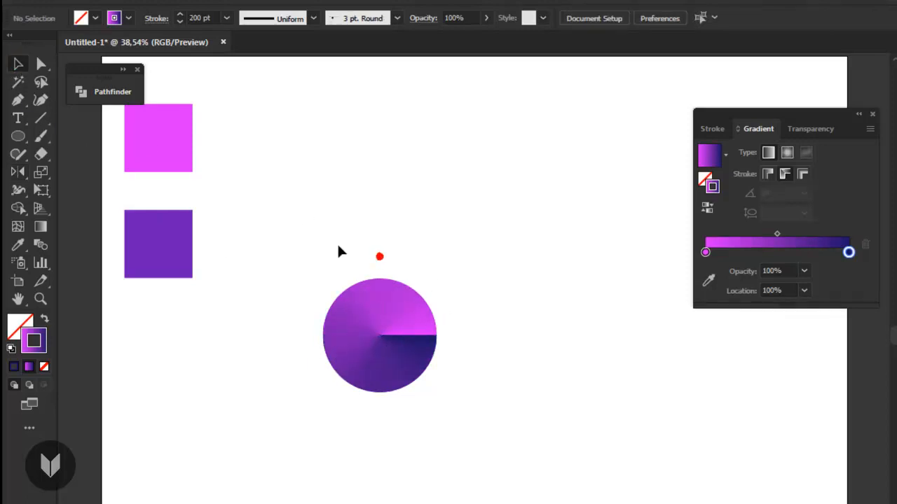
- Duplicate the gradient circle to the right, partly overlapping the original, and reflect the copy horizontally about its centre
{"action": "left_click_drag", "start_coordinate": [344, 250], "coordinate": [477, 392]}
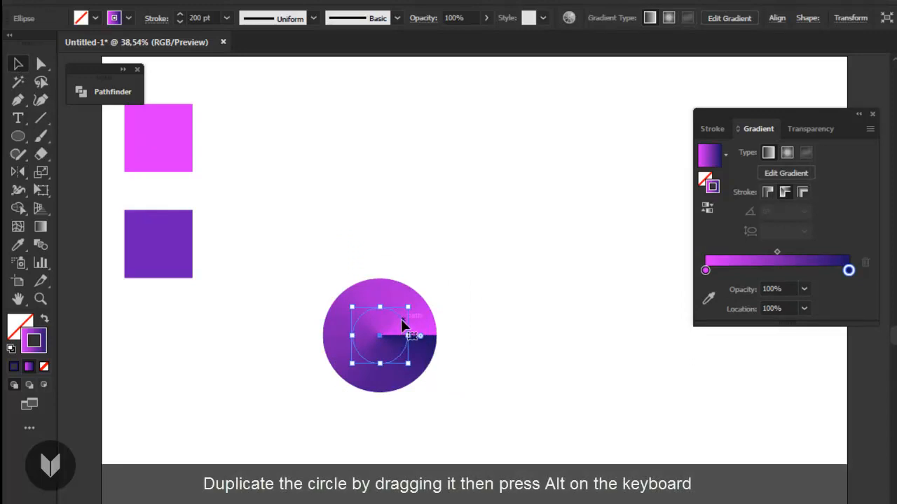
{"action": "left_click_drag", "start_coordinate": [401, 324], "coordinate": [467, 323]}
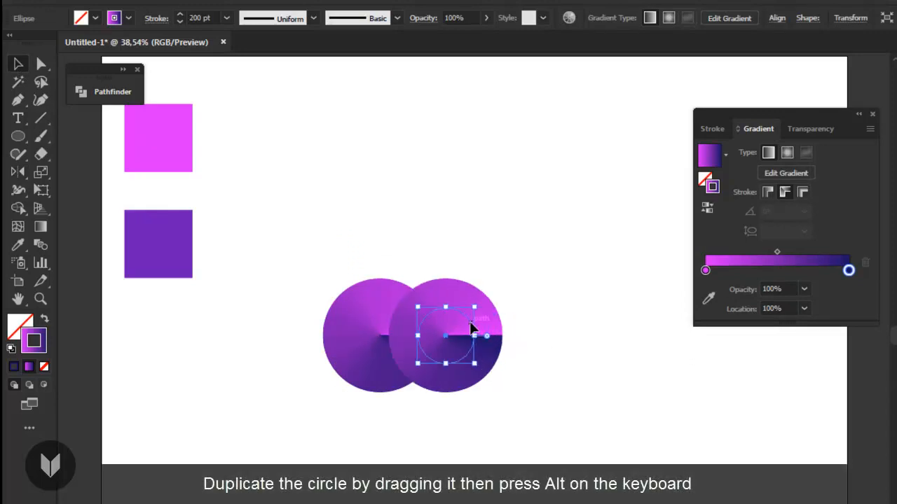
{"action": "left_click", "coordinate": [19, 172]}
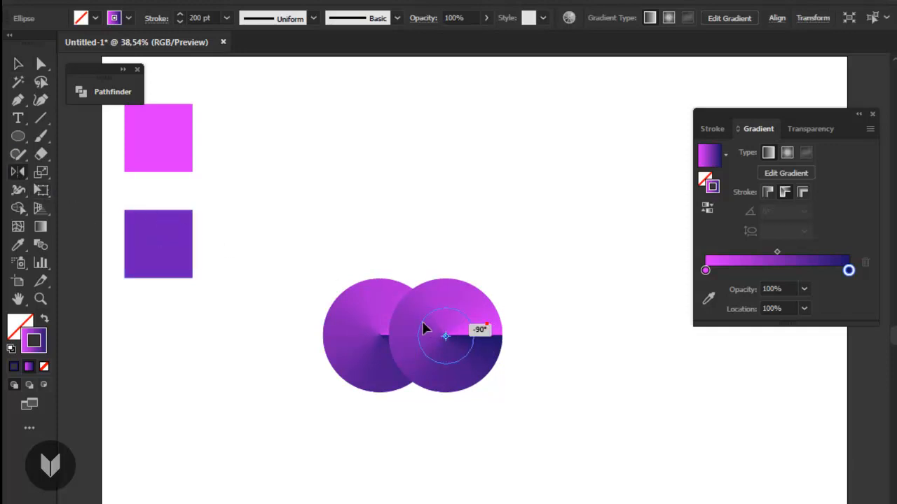
{"action": "left_click_drag", "start_coordinate": [425, 329], "coordinate": [447, 337]}
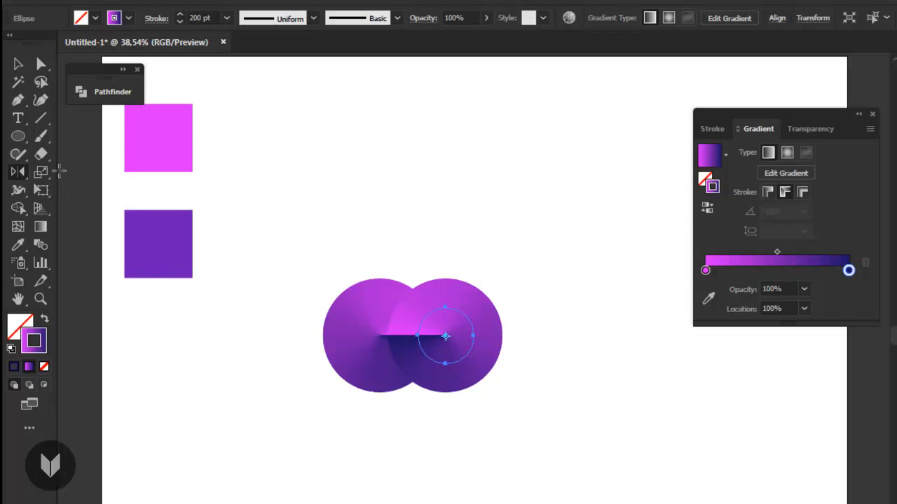
- Move the mirrored copy further right, keeping it level with and slightly overlapping the original circle, and deselect it
{"action": "left_click", "coordinate": [18, 64]}
{"action": "left_click_drag", "start_coordinate": [463, 326], "coordinate": [486, 328]}
{"action": "left_click", "coordinate": [414, 247]}
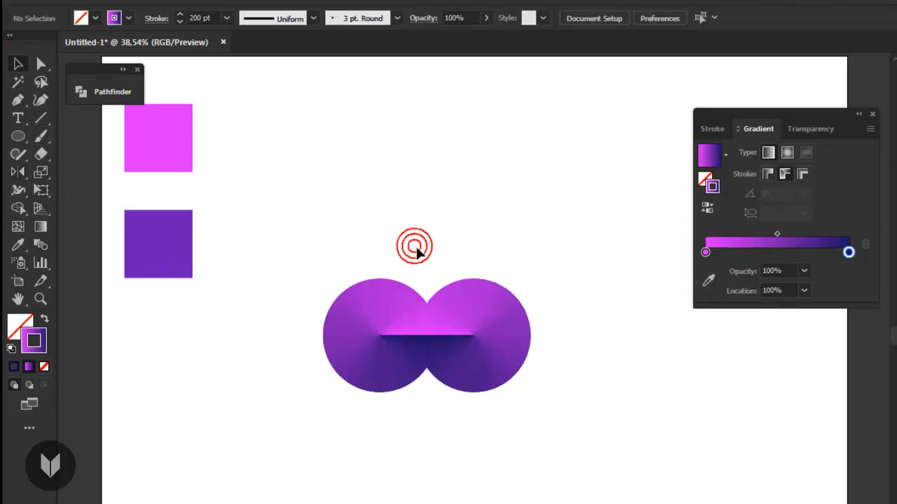
- Examine the seam and the stroke centres of the two overlapping gradient circles up close
{"action": "key", "text": "z"}
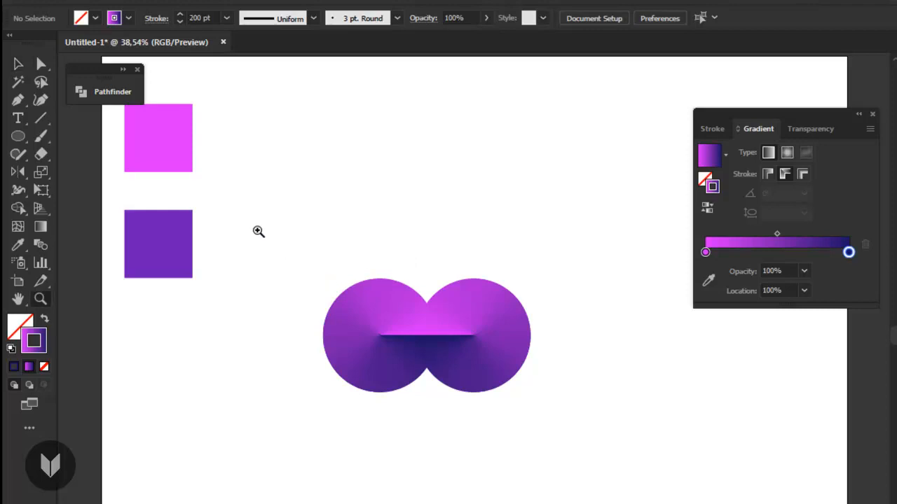
{"action": "left_click_drag", "start_coordinate": [257, 230], "coordinate": [569, 446]}
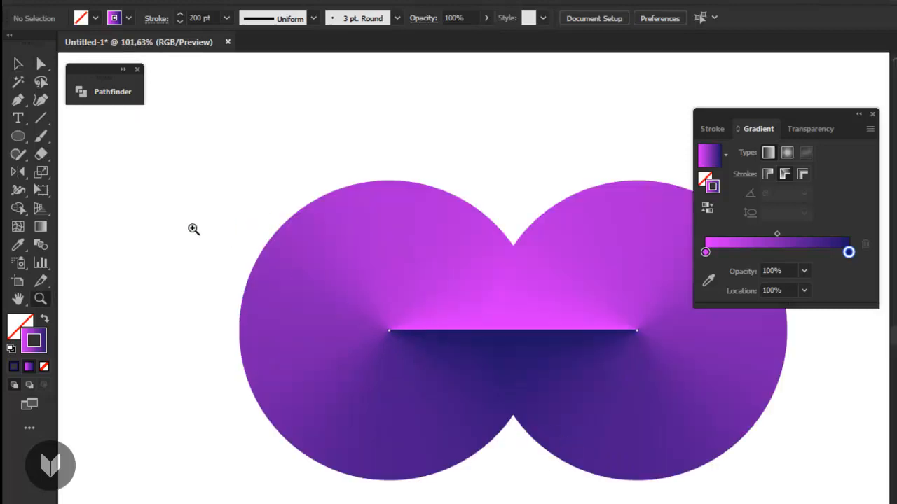
{"action": "left_click", "coordinate": [17, 63]}
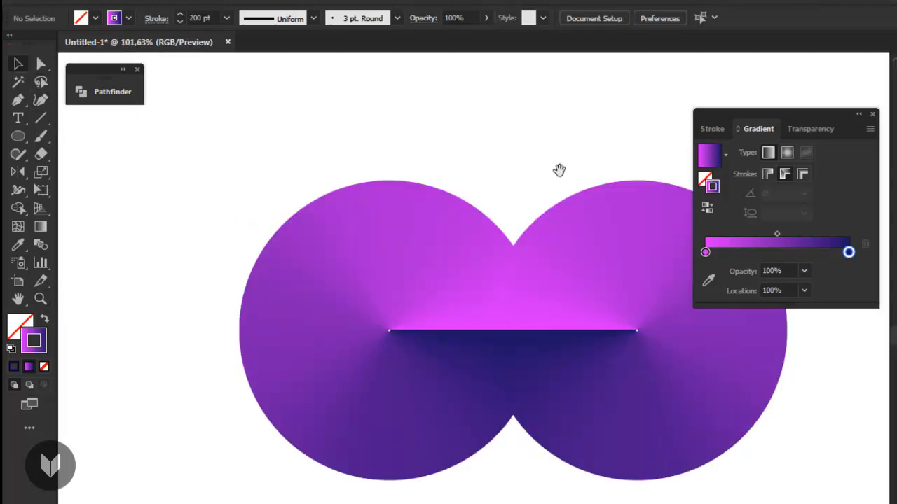
{"action": "left_click_drag", "start_coordinate": [588, 156], "coordinate": [460, 186]}
{"action": "key", "text": "ctrl+1"}
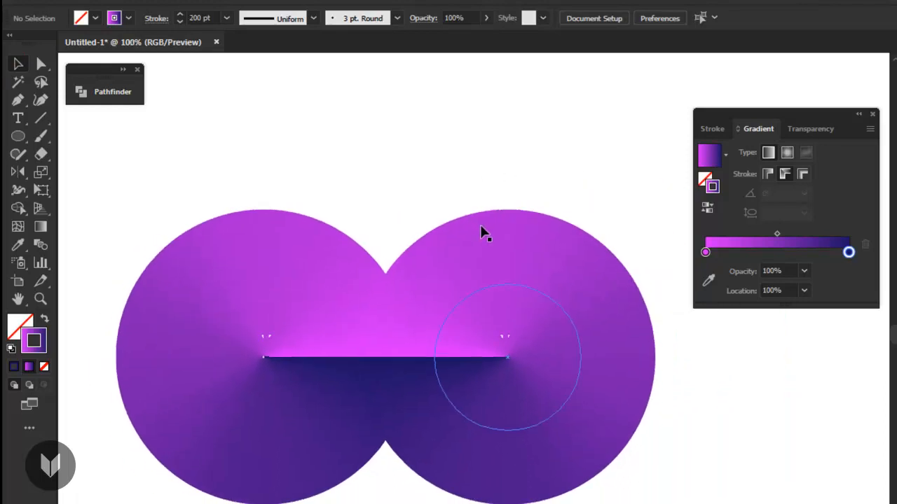
{"action": "scroll", "coordinate": [445, 216], "scroll_direction": "down", "scroll_amount": 1}
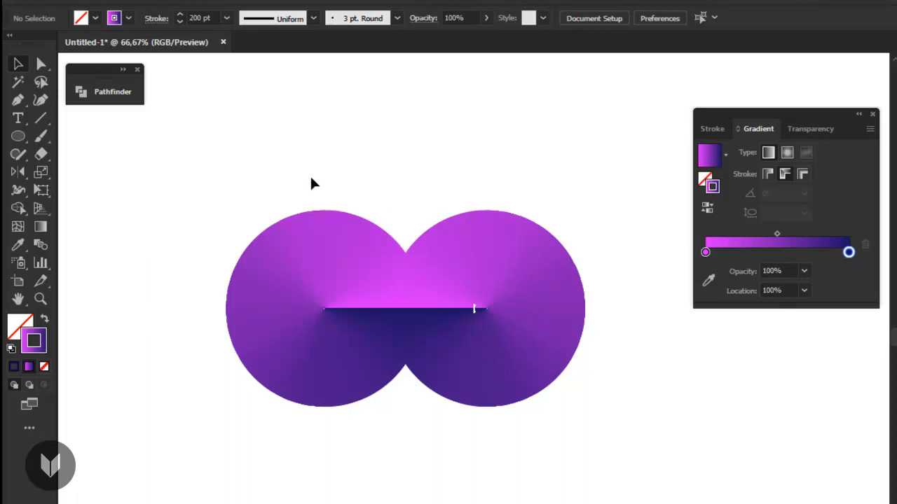
{"action": "left_click_drag", "start_coordinate": [322, 155], "coordinate": [495, 320]}
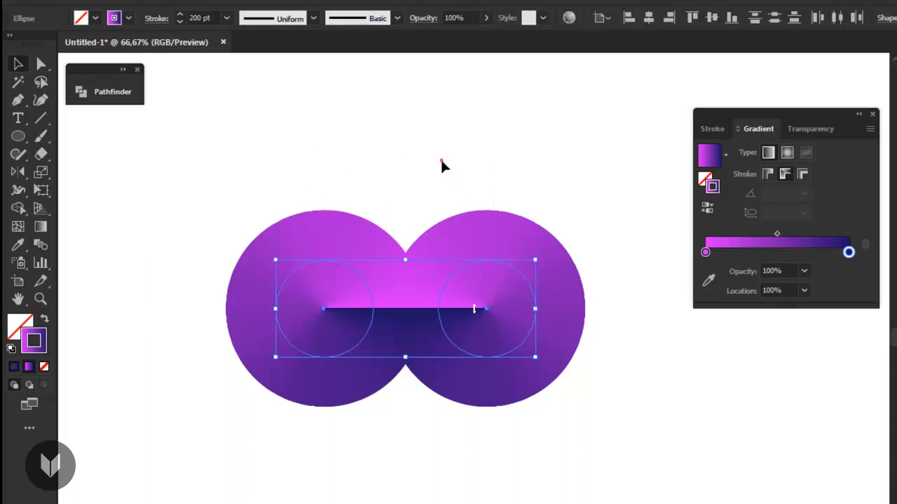
{"action": "left_click", "coordinate": [316, 184]}
- Move both overlapping gradient circles together to the upper part of the artboard and deselect them
{"action": "left_click_drag", "start_coordinate": [315, 185], "coordinate": [518, 386]}
{"action": "scroll", "coordinate": [448, 396], "scroll_direction": "down", "scroll_amount": 2}
{"action": "left_click_drag", "start_coordinate": [436, 349], "coordinate": [449, 208]}
{"action": "left_click", "coordinate": [444, 270]}
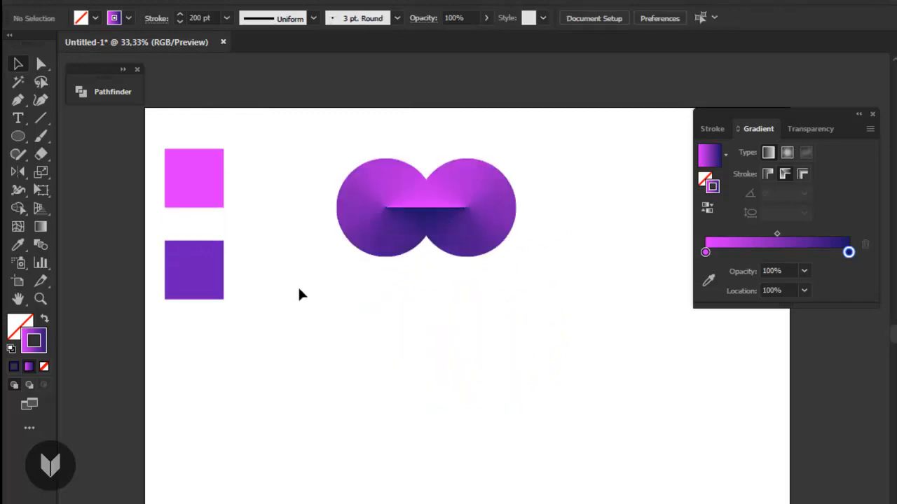
- Draw a square below the circles with the same thick gradient stroke and apply its gradient along the stroke
{"action": "left_click", "coordinate": [19, 138]}
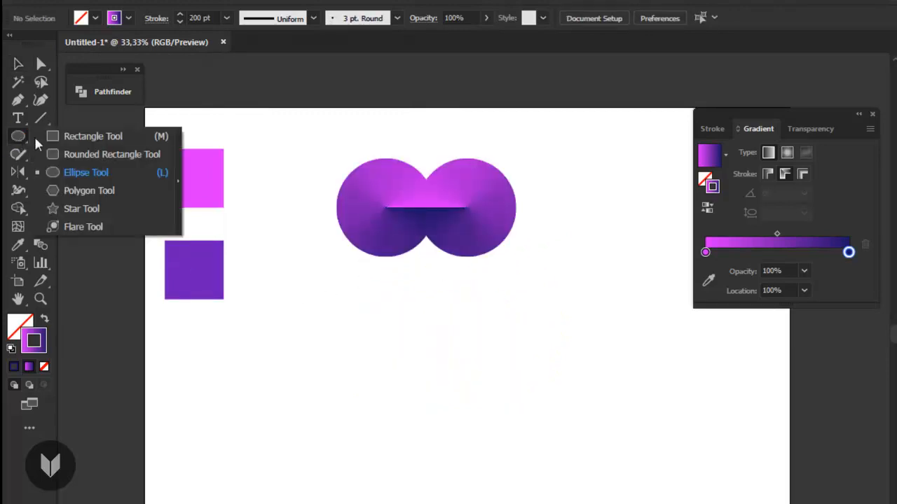
{"action": "left_click", "coordinate": [84, 137]}
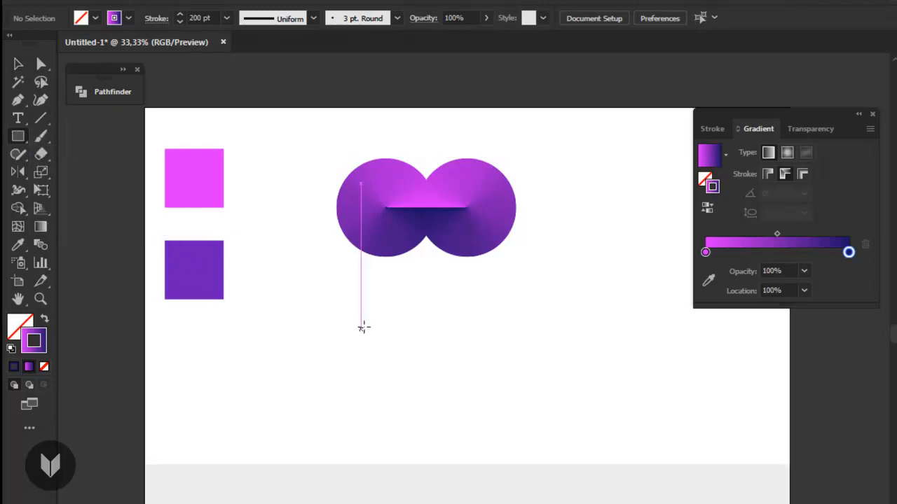
{"action": "left_click_drag", "start_coordinate": [348, 345], "coordinate": [440, 440]}
{"action": "left_click", "coordinate": [19, 64]}
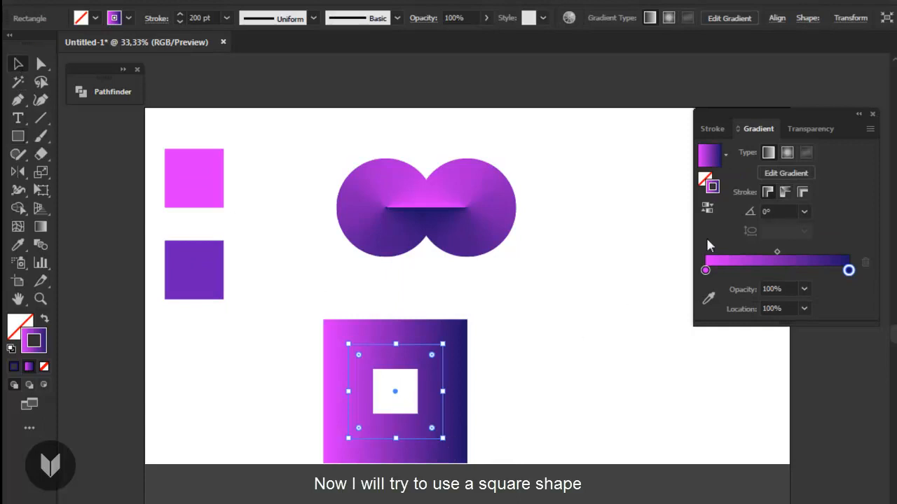
{"action": "left_click", "coordinate": [786, 192]}
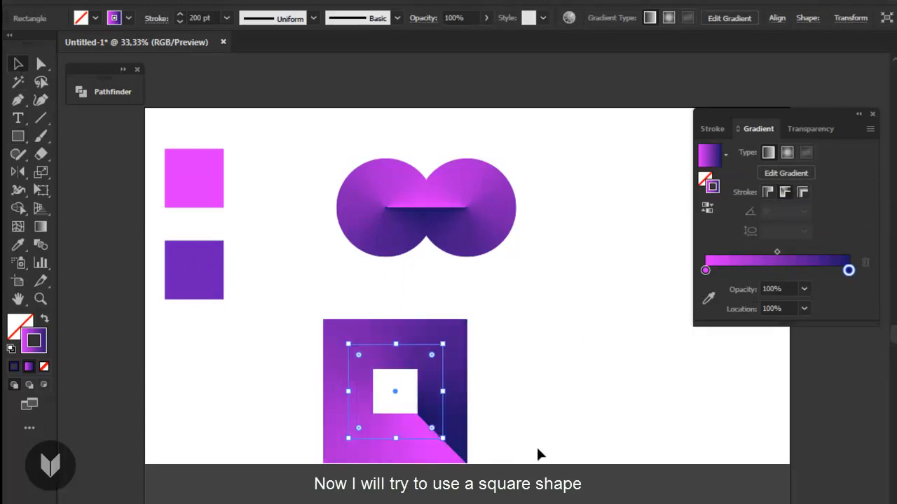
- Shrink the square until its stroke closes the centre, and rotate it 45° into a diamond placed slightly further left
{"action": "left_click_drag", "start_coordinate": [445, 440], "coordinate": [456, 408]}
{"action": "left_click", "coordinate": [482, 367]}
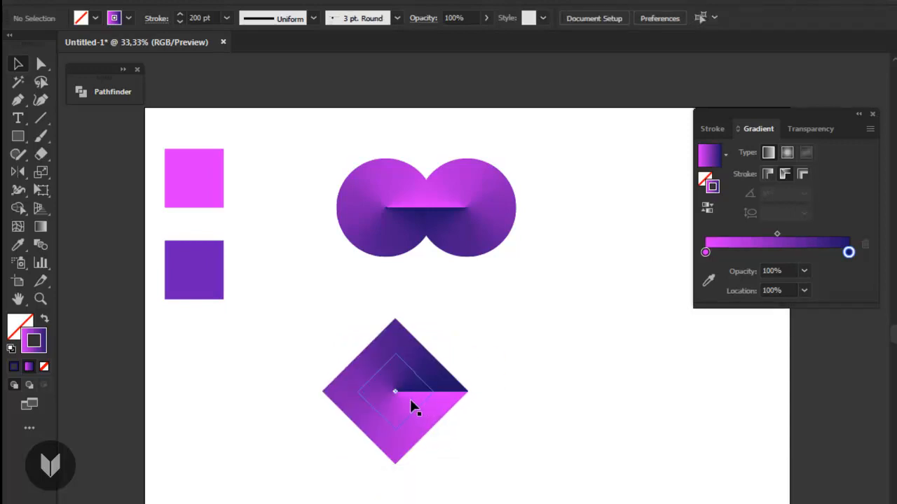
{"action": "left_click", "coordinate": [415, 374]}
{"action": "left_click_drag", "start_coordinate": [437, 377], "coordinate": [412, 391]}
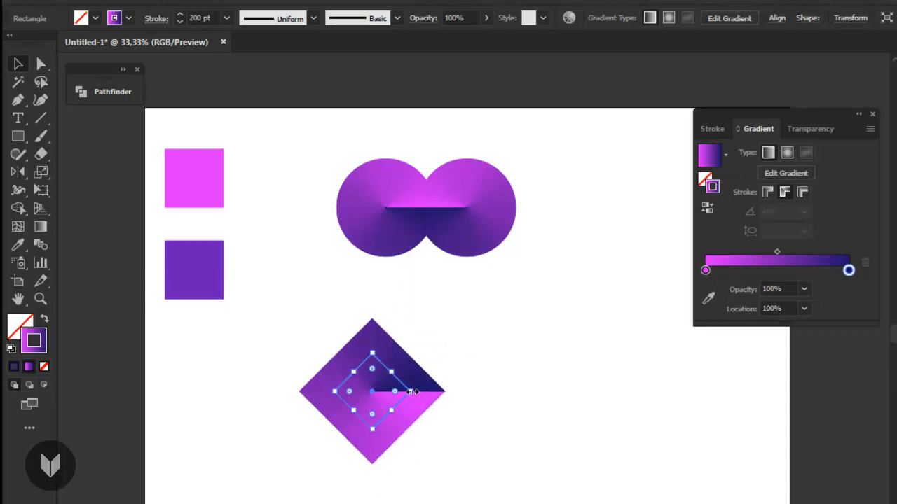
- Reflect the gradient diamond vertically about its centre so the pink end lies above the dark blue end, and deselect it
{"action": "left_click", "coordinate": [18, 172]}
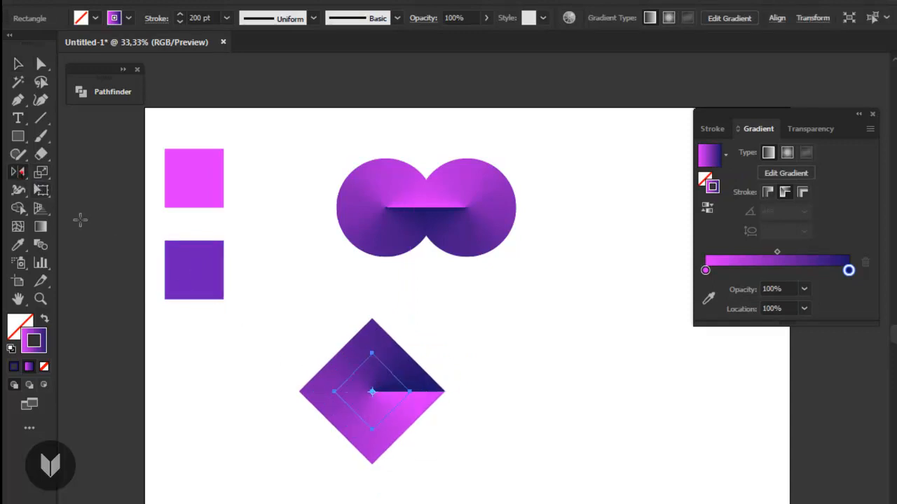
{"action": "left_click_drag", "start_coordinate": [374, 379], "coordinate": [397, 420]}
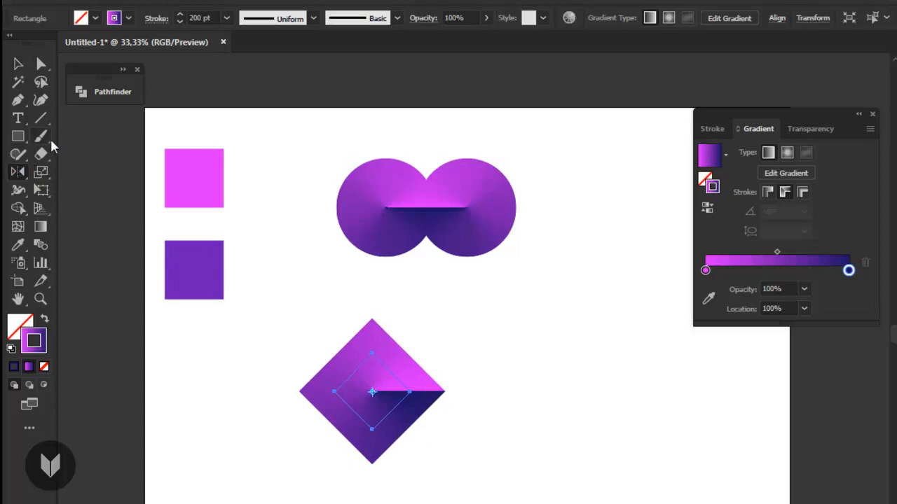
{"action": "left_click", "coordinate": [19, 63]}
{"action": "left_click", "coordinate": [462, 302]}
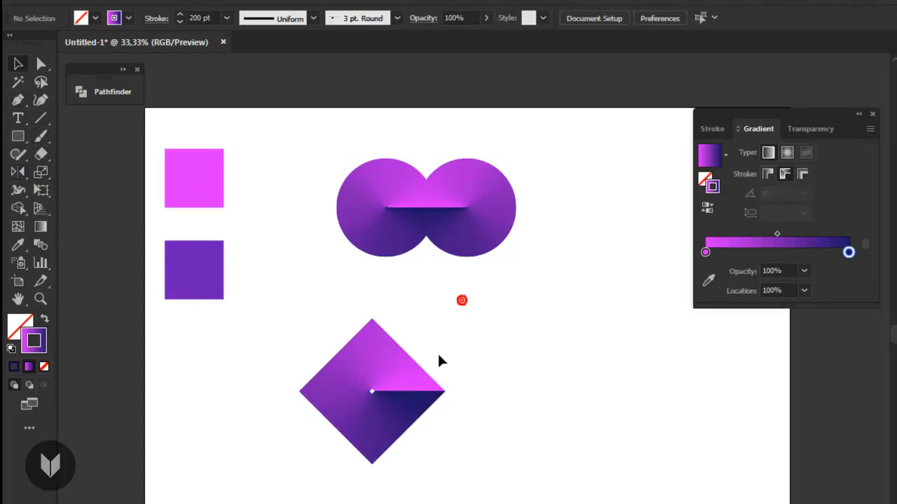
- Duplicate the diamond to the right, partly overlapping the original, and reflect the copy horizontally about its centre
{"action": "left_click_drag", "start_coordinate": [395, 390], "coordinate": [491, 394]}
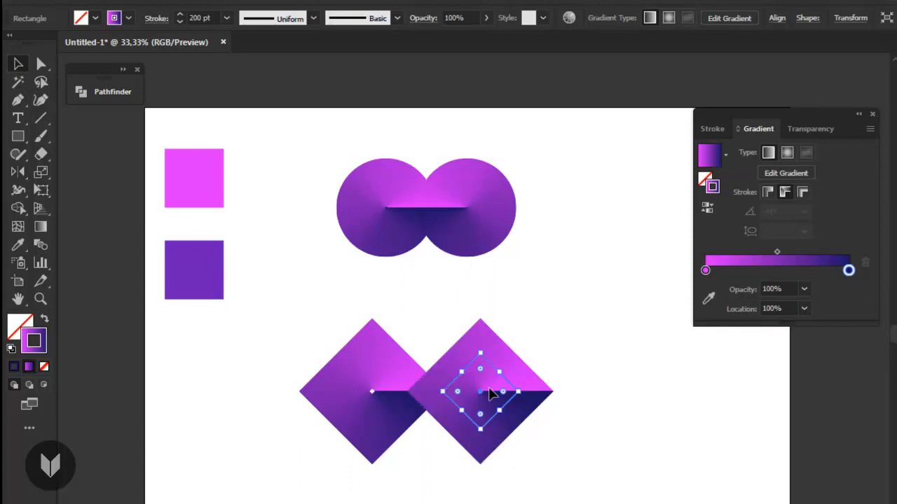
{"action": "left_click", "coordinate": [17, 173]}
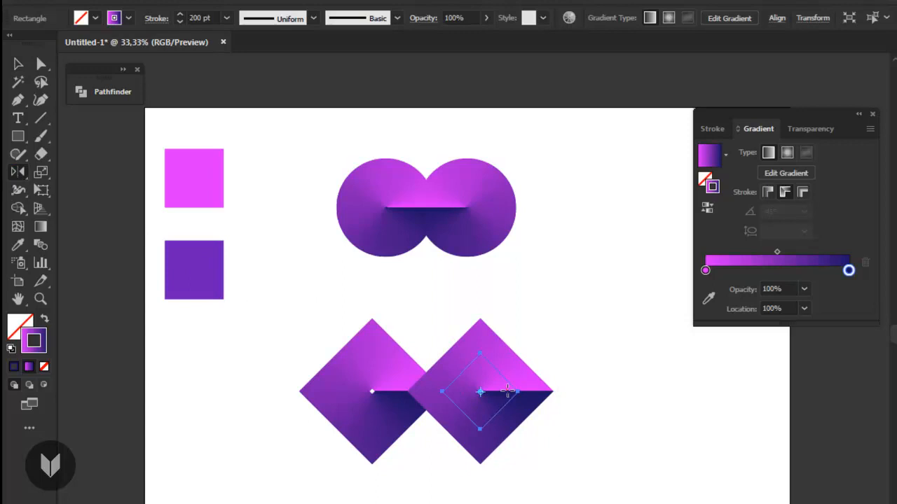
{"action": "left_click_drag", "start_coordinate": [507, 390], "coordinate": [449, 370]}
{"action": "left_click", "coordinate": [19, 64]}
- Move the mirrored diamond left, level with the original and overlapping it so their seams meet, and deselect it
{"action": "key", "text": "ctrl+z"}
{"action": "left_click_drag", "start_coordinate": [497, 393], "coordinate": [466, 393]}
{"action": "left_click", "coordinate": [411, 300]}
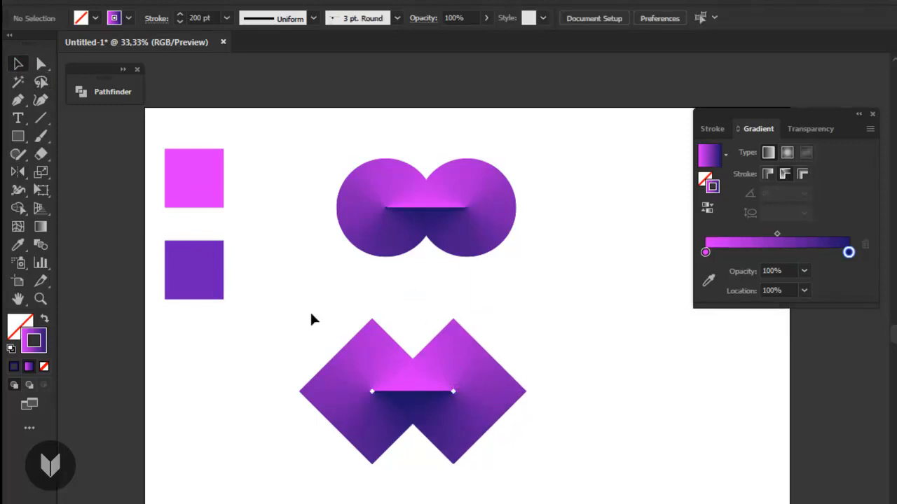
- Scale both diamonds down slightly to close their centre gaps, and position the pair directly beneath the circles
{"action": "left_click_drag", "start_coordinate": [320, 315], "coordinate": [491, 426]}
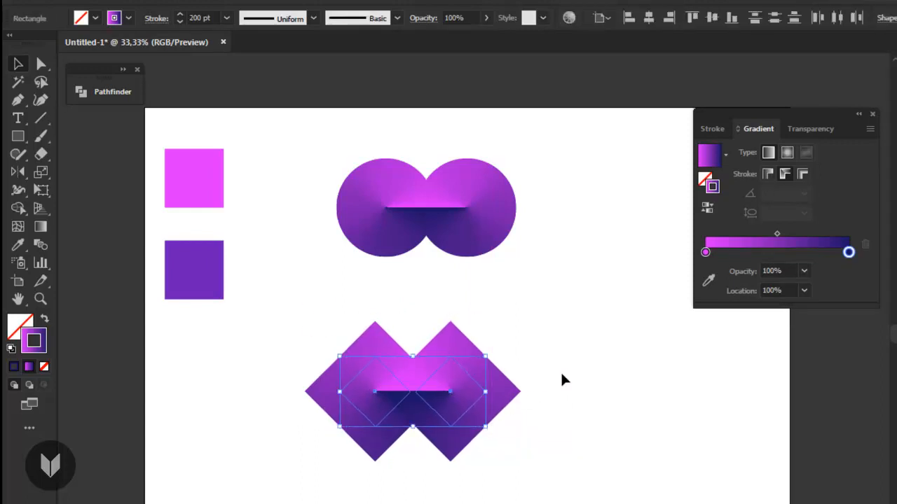
{"action": "left_click", "coordinate": [562, 370]}
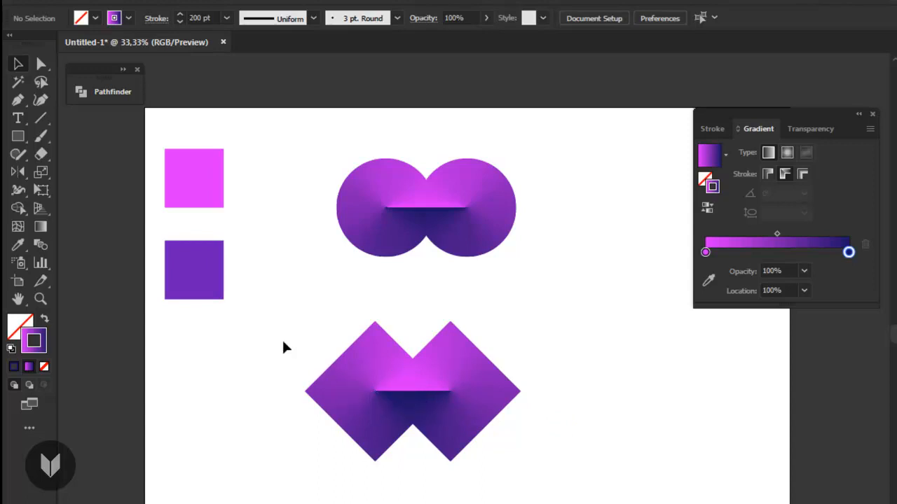
{"action": "left_click_drag", "start_coordinate": [285, 339], "coordinate": [468, 406]}
{"action": "left_click_drag", "start_coordinate": [420, 390], "coordinate": [453, 349]}
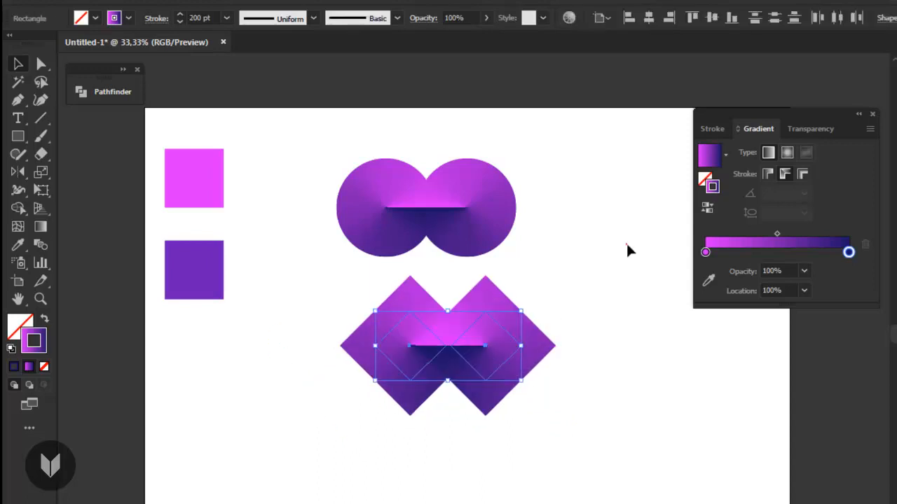
{"action": "left_click", "coordinate": [627, 243]}
{"action": "left_click_drag", "start_coordinate": [587, 274], "coordinate": [375, 431]}
{"action": "left_click_drag", "start_coordinate": [500, 327], "coordinate": [480, 329]}
{"action": "left_click", "coordinate": [623, 240]}
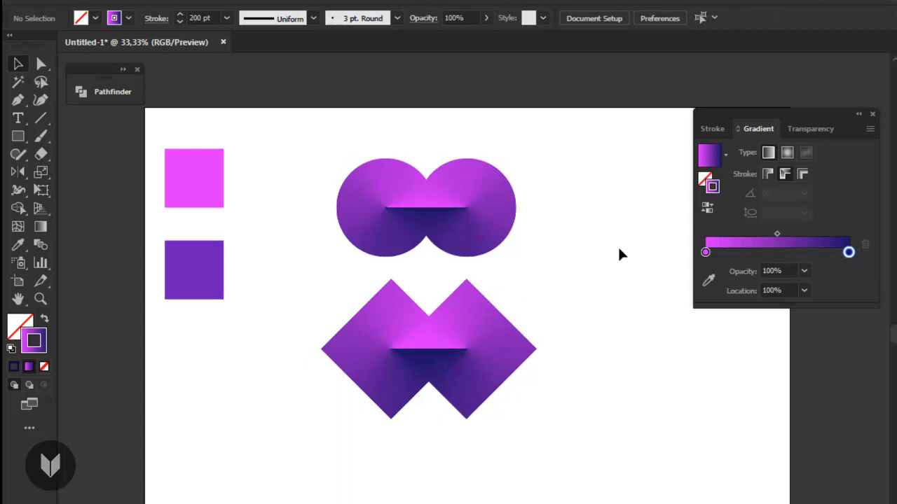
- Expand the appearance of both overlapping diamonds
{"action": "left_click_drag", "start_coordinate": [563, 291], "coordinate": [320, 388]}
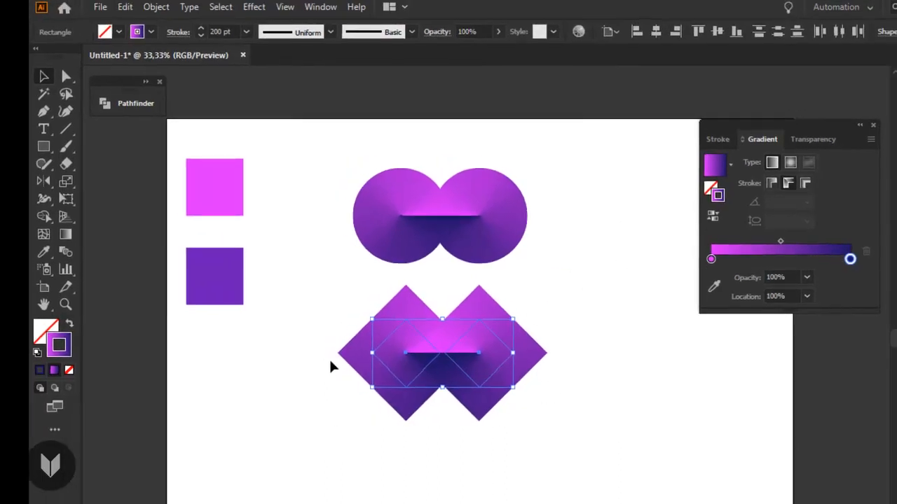
{"action": "left_click", "coordinate": [165, 13]}
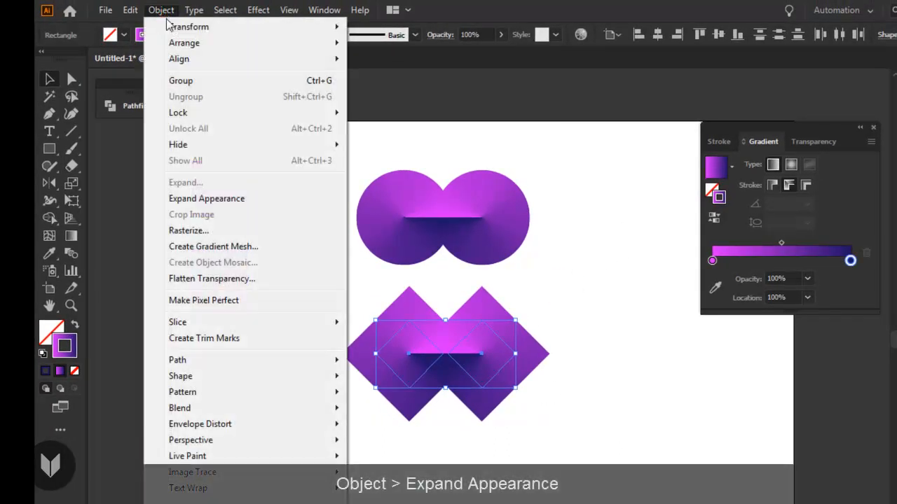
{"action": "left_click", "coordinate": [224, 200]}
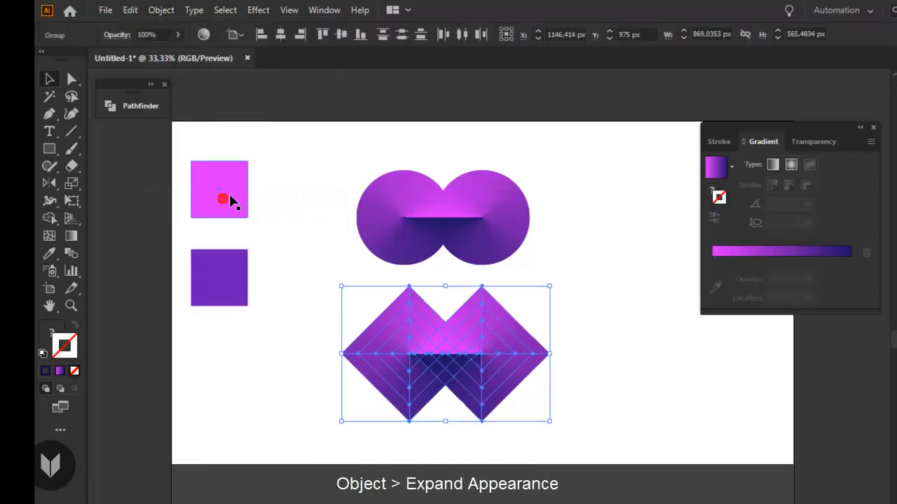
- Enlarge the expanded diamonds proportionally to about 1461 px wide and 950 px high, and move them to the artboard's lower left
{"action": "left_click_drag", "start_coordinate": [302, 292], "coordinate": [623, 469]}
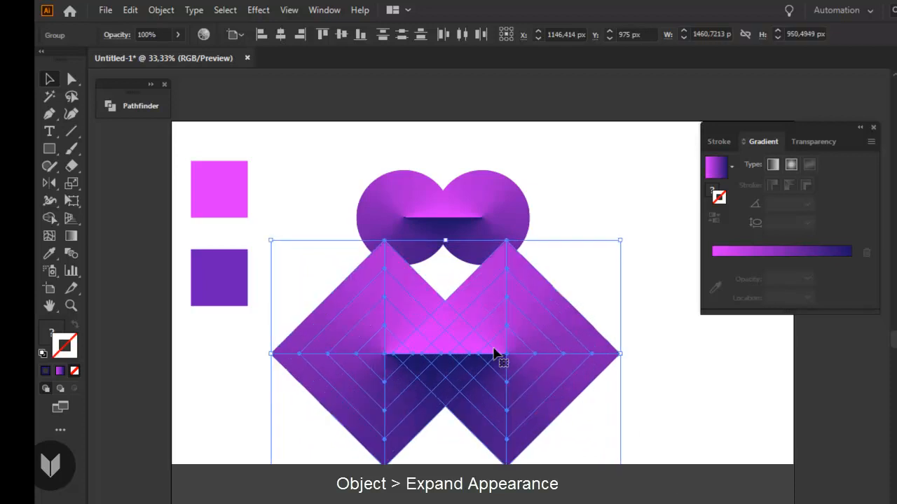
{"action": "left_click_drag", "start_coordinate": [494, 353], "coordinate": [446, 423]}
{"action": "left_click", "coordinate": [592, 340]}
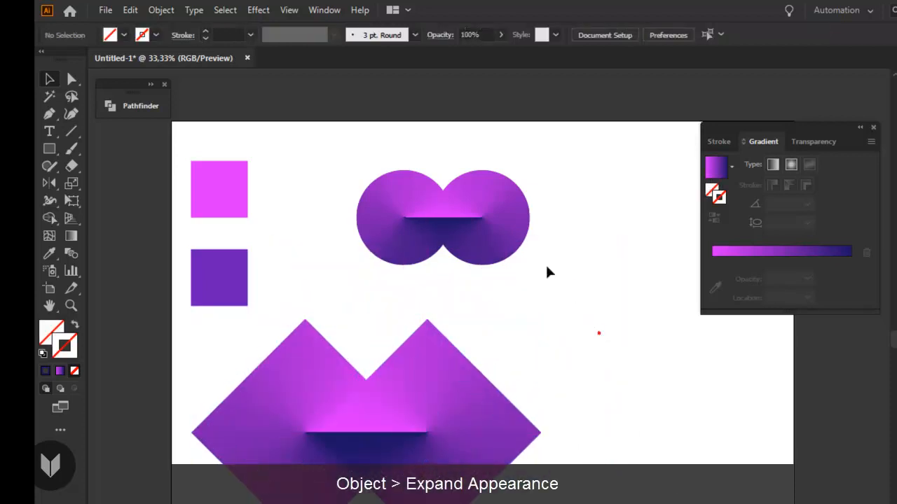
- Expand the appearance of both overlapping circles
{"action": "left_click_drag", "start_coordinate": [344, 167], "coordinate": [502, 228]}
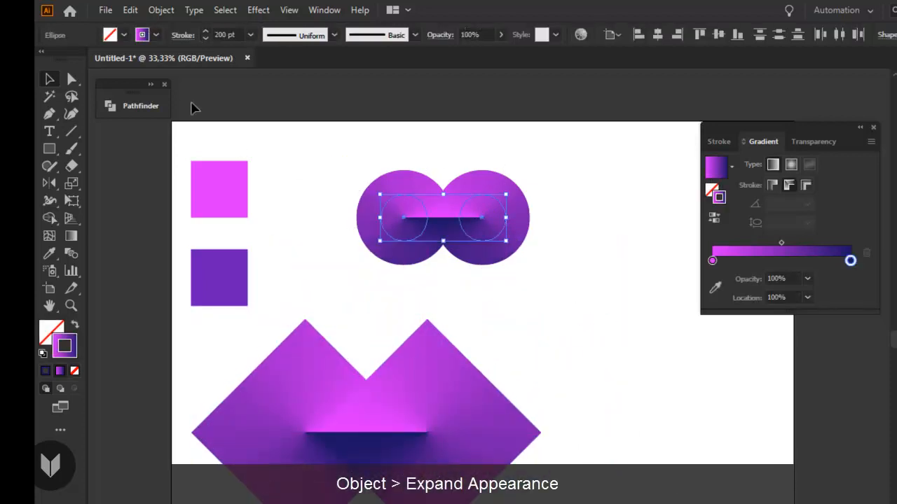
{"action": "left_click", "coordinate": [168, 11]}
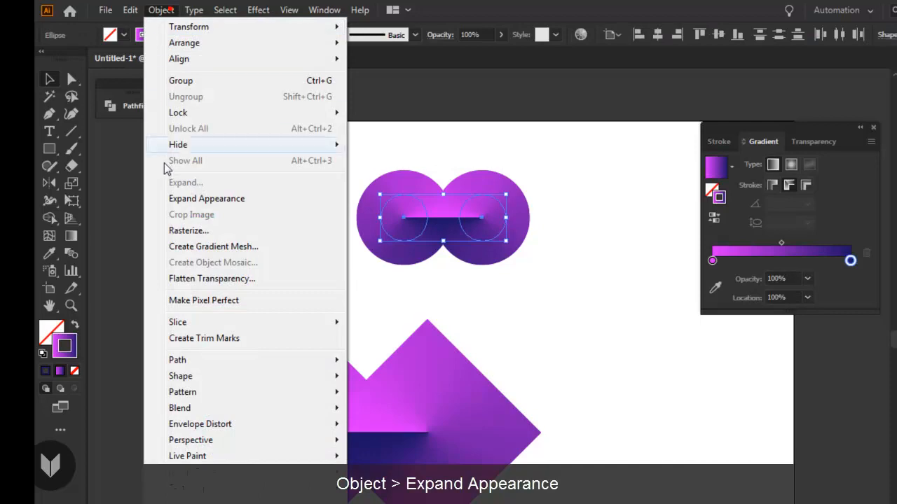
{"action": "left_click", "coordinate": [196, 199]}
- Enlarge the expanded circles proportionally, move them into the space above the diamonds beside the colour squares, and deselect them
{"action": "left_click_drag", "start_coordinate": [242, 129], "coordinate": [364, 189]}
{"action": "left_click_drag", "start_coordinate": [427, 211], "coordinate": [466, 236]}
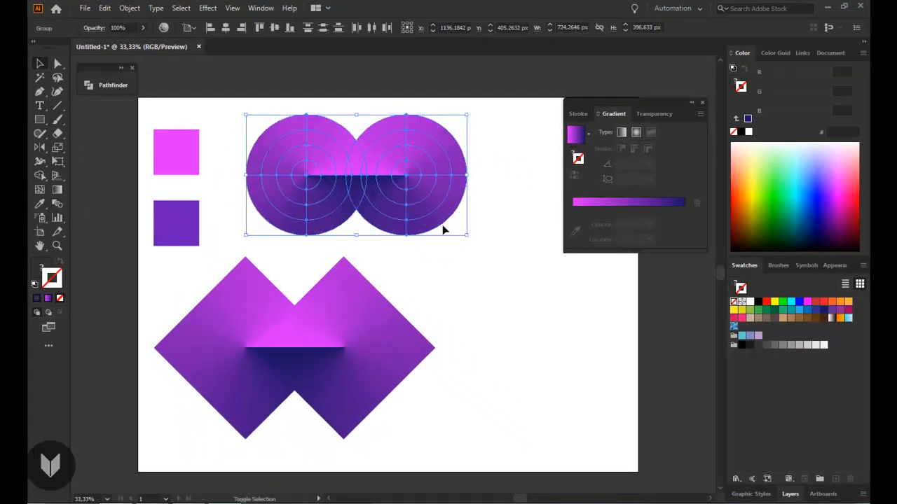
{"action": "left_click_drag", "start_coordinate": [386, 200], "coordinate": [420, 204]}
{"action": "left_click", "coordinate": [475, 290]}
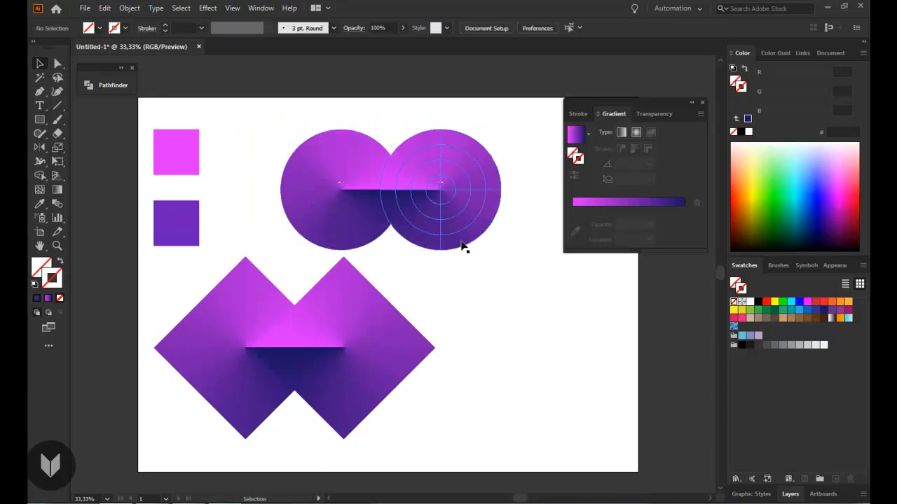
- Scale the expanded diamonds down proportionally about their centre to about 1234 px wide and 803 px high
{"action": "scroll", "coordinate": [396, 198], "scroll_direction": "down", "scroll_amount": 1}
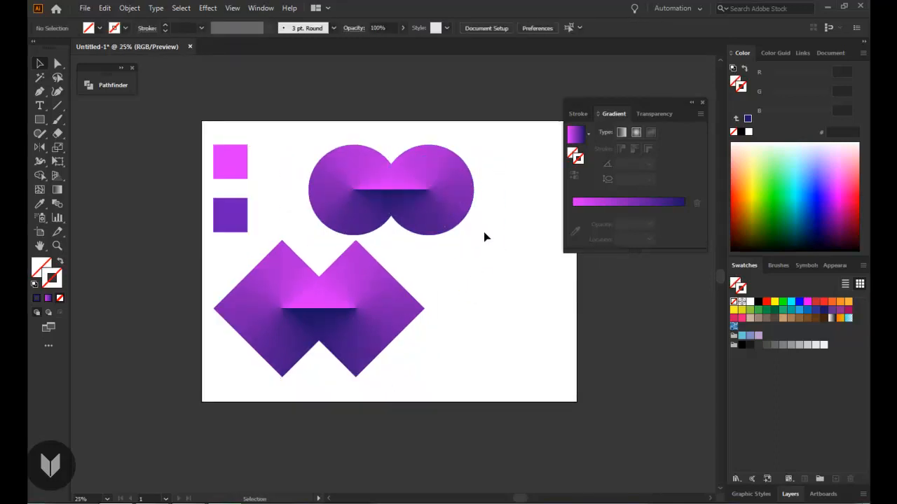
{"action": "left_click_drag", "start_coordinate": [440, 283], "coordinate": [301, 371]}
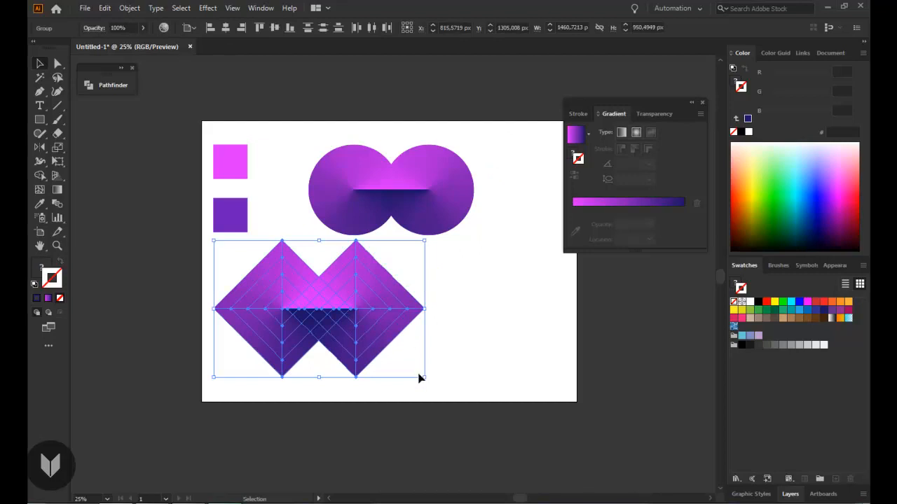
{"action": "left_click_drag", "start_coordinate": [426, 377], "coordinate": [409, 366]}
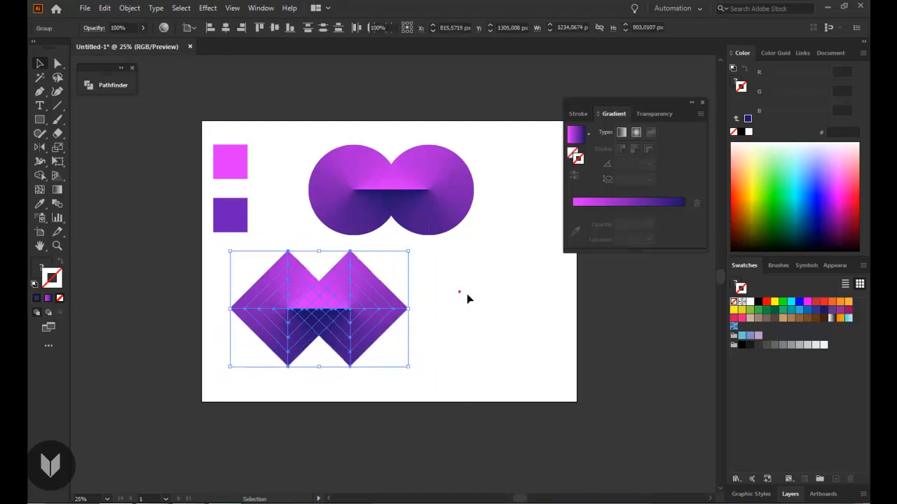
- Deselect the diamonds and add a new 2600 by 1950 px artboard beside the first one
{"action": "left_click", "coordinate": [515, 285]}
{"action": "left_click_drag", "start_coordinate": [515, 284], "coordinate": [484, 299]}
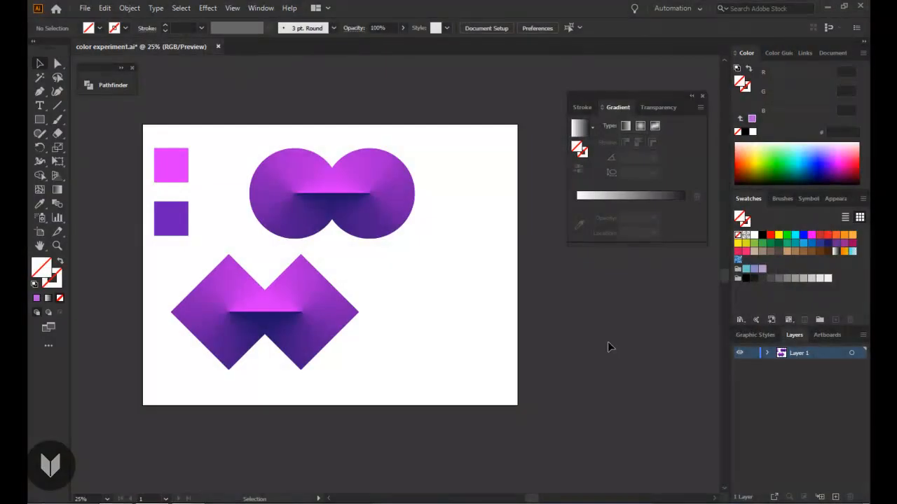
{"action": "left_click", "coordinate": [42, 234]}
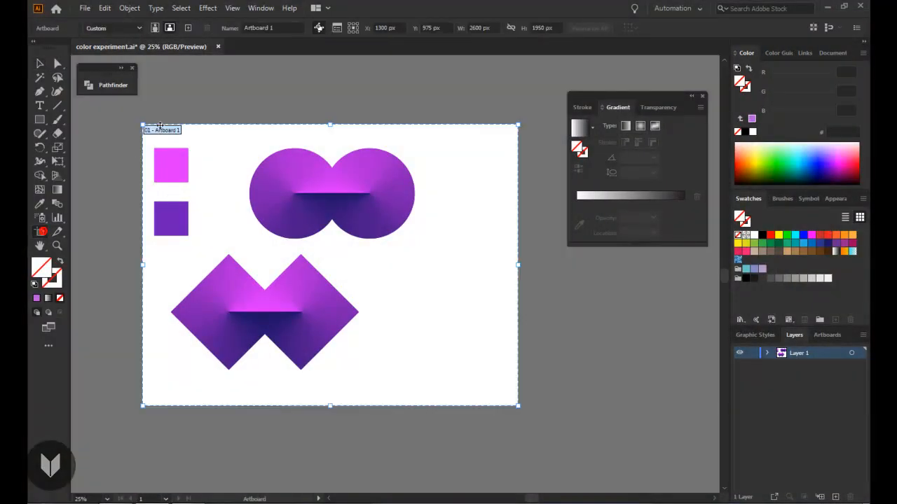
{"action": "left_click", "coordinate": [188, 28]}
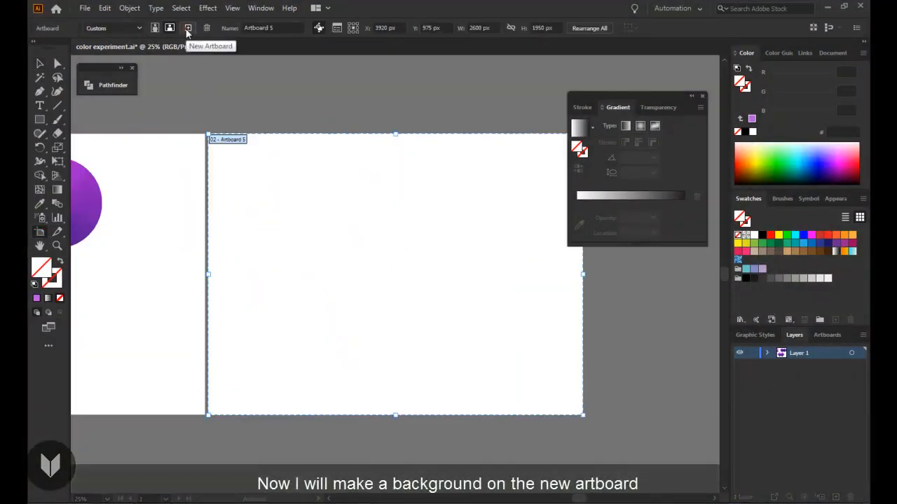
{"action": "left_click", "coordinate": [41, 64]}
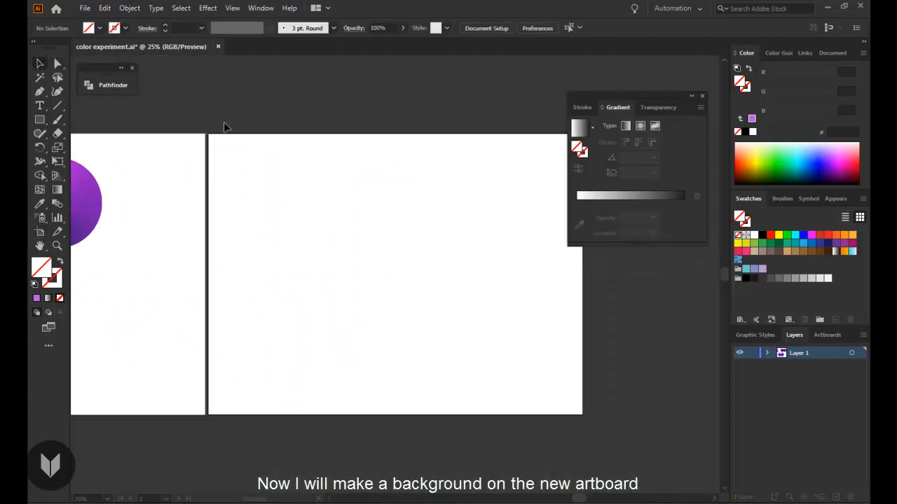
- Draw a rectangle covering the whole new artboard and fill it with blue
{"action": "left_click", "coordinate": [43, 122]}
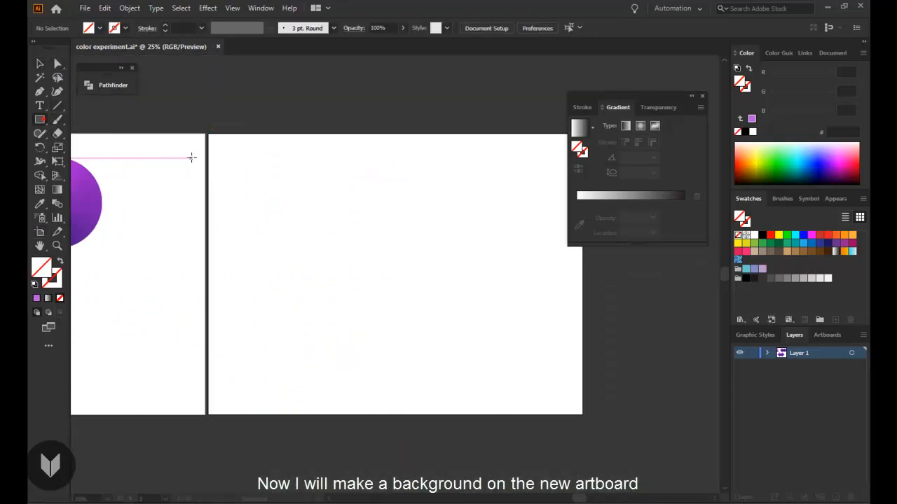
{"action": "left_click_drag", "start_coordinate": [208, 133], "coordinate": [581, 415]}
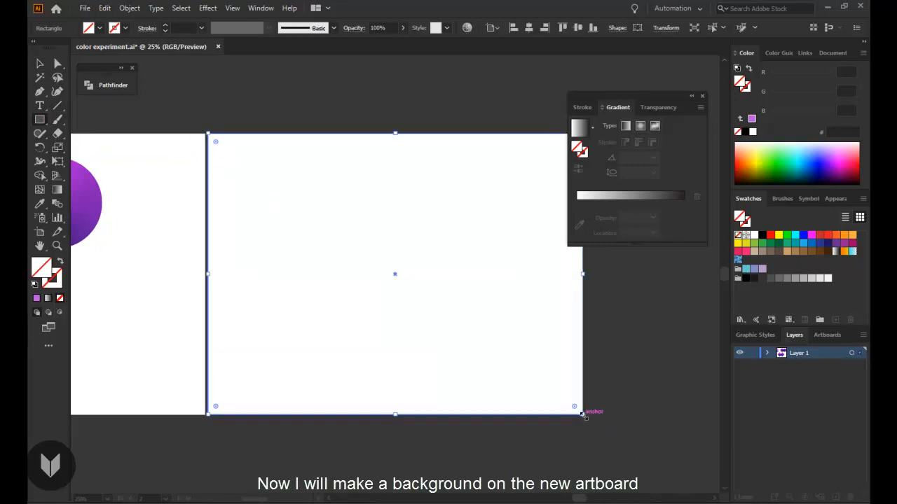
{"action": "left_click", "coordinate": [100, 28]}
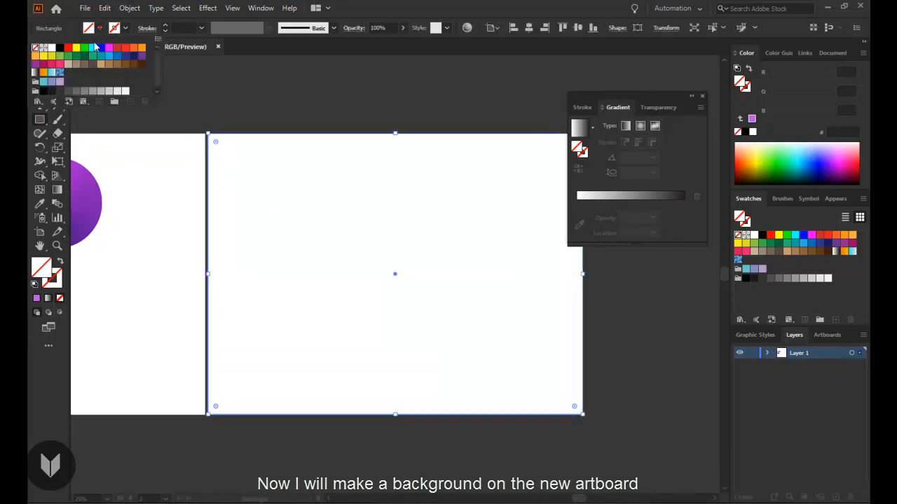
{"action": "left_click", "coordinate": [85, 45]}
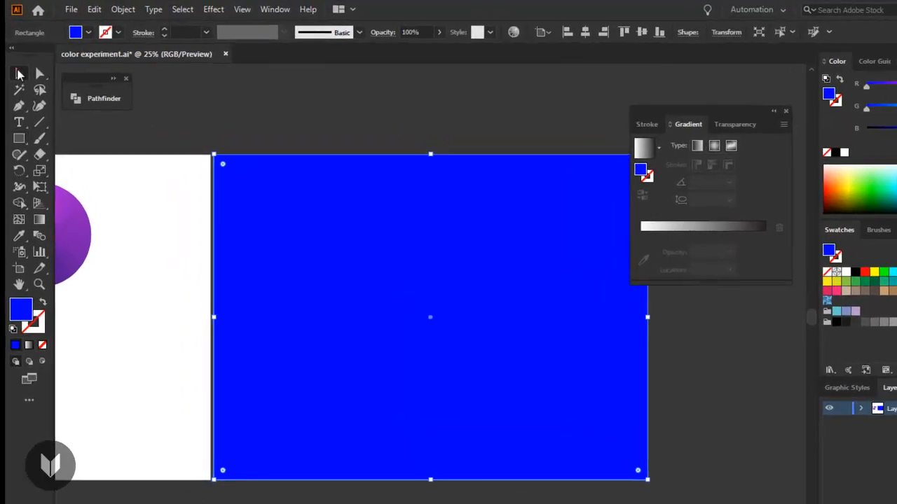
- Replace the background rectangle's fill with the white-to-black gradient and make it radial
{"action": "left_click", "coordinate": [110, 30]}
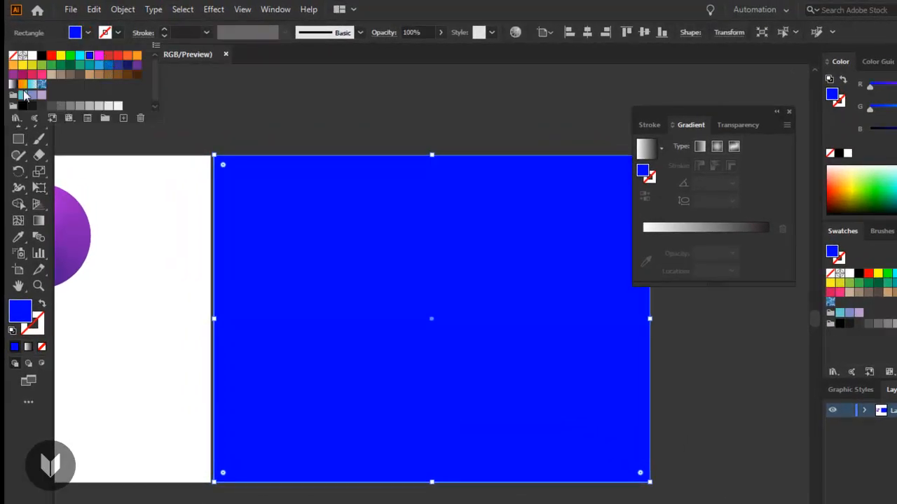
{"action": "left_click", "coordinate": [13, 86]}
{"action": "left_click", "coordinate": [256, 115]}
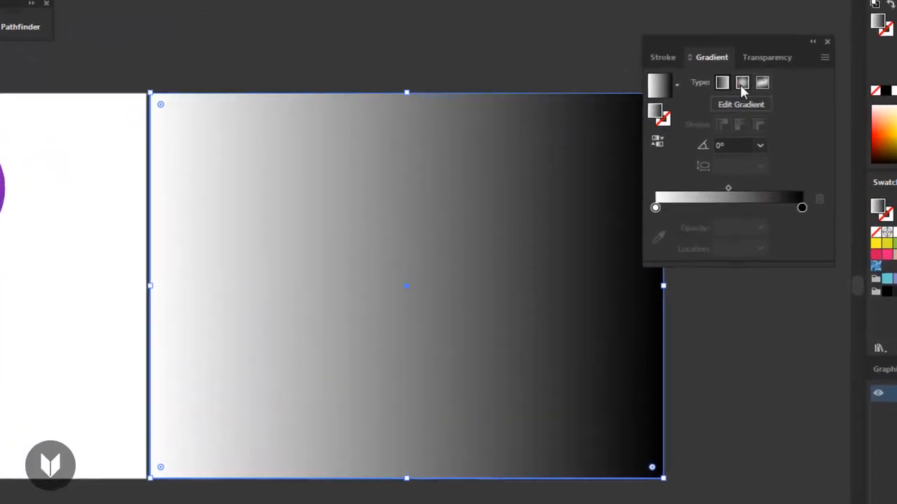
{"action": "left_click", "coordinate": [717, 146]}
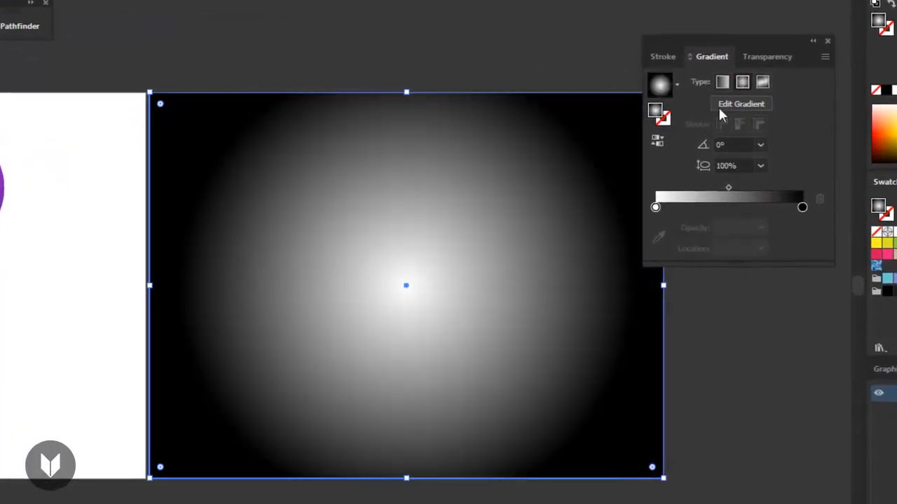
- Recolour the radial gradient's outer black stop with the purple swatch R=102 G=45 B=145
{"action": "double_click", "coordinate": [803, 206]}
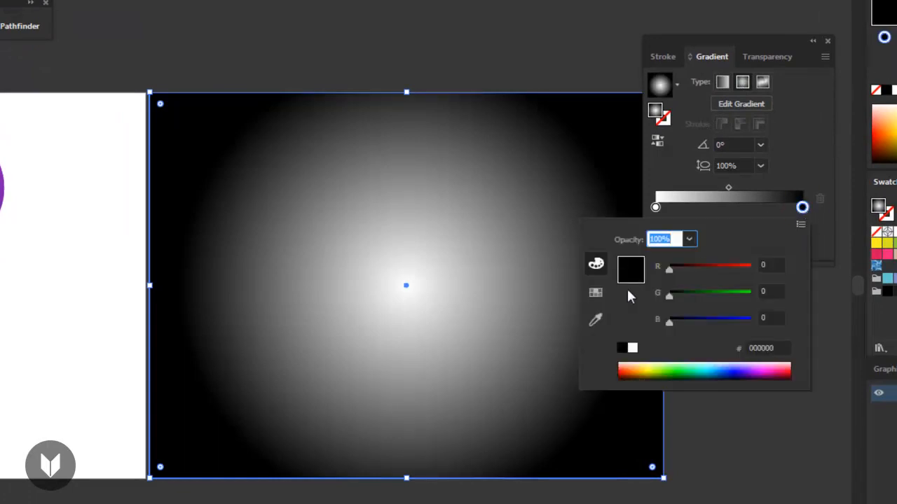
{"action": "left_click", "coordinate": [596, 292]}
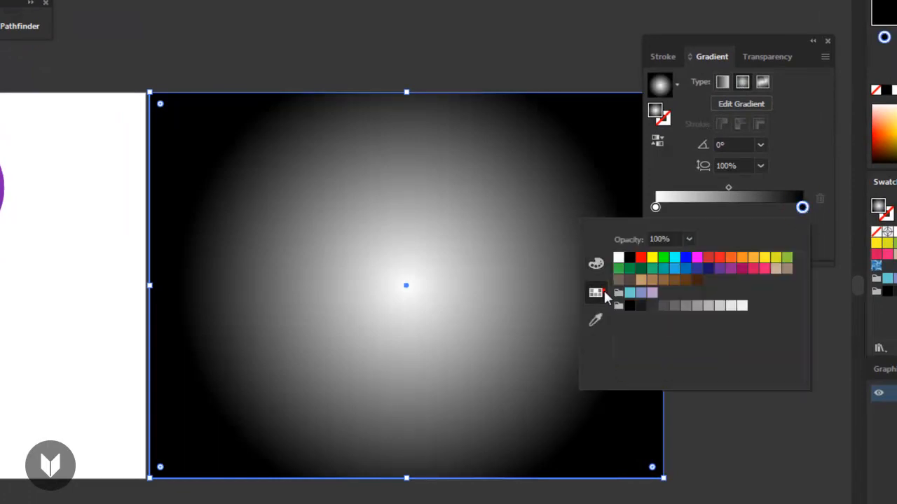
{"action": "left_click", "coordinate": [719, 270]}
{"action": "left_click", "coordinate": [730, 273]}
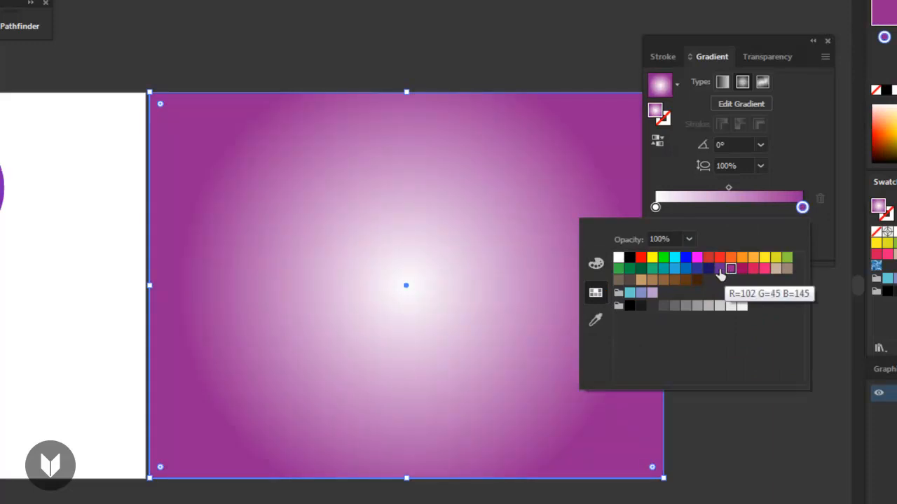
{"action": "left_click", "coordinate": [718, 273]}
{"action": "left_click", "coordinate": [601, 262]}
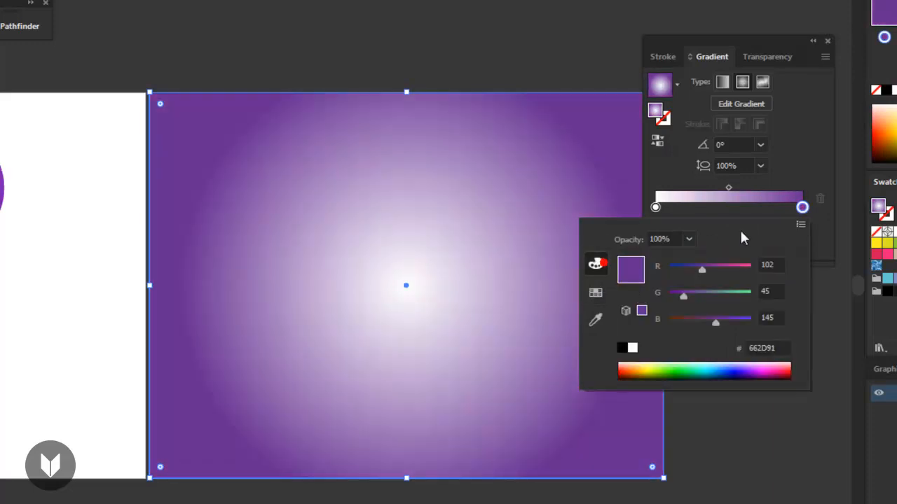
- Lighten the gradient's outer stop to purple 995DCE and stretch the gradient radius slightly beyond the rectangle's right edge
{"action": "left_click", "coordinate": [802, 209]}
{"action": "left_click", "coordinate": [660, 237]}
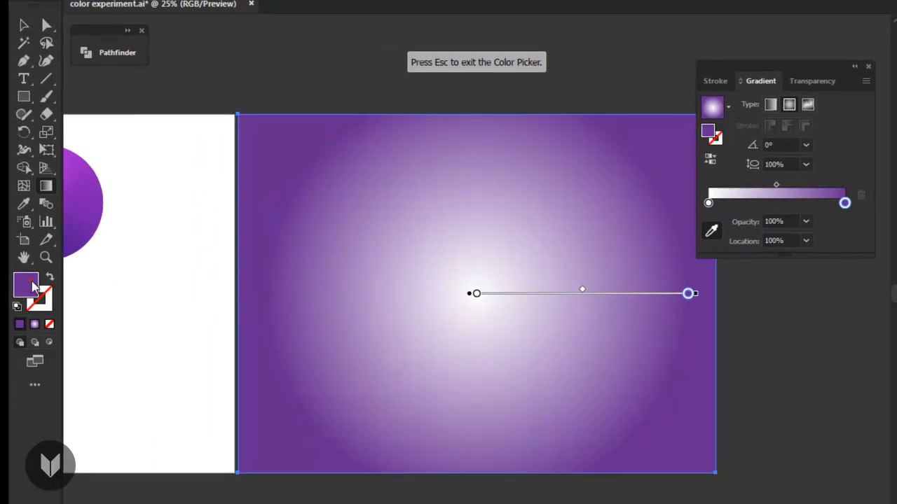
{"action": "double_click", "coordinate": [30, 284]}
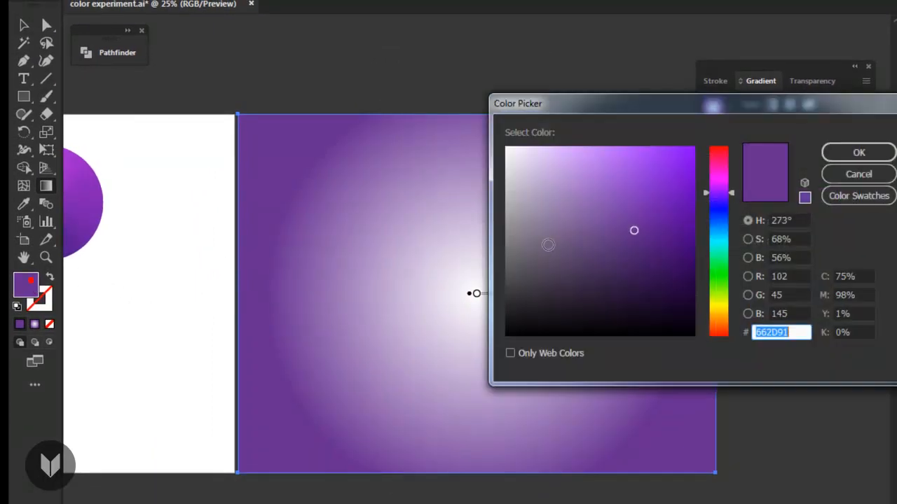
{"action": "left_click", "coordinate": [619, 191]}
{"action": "left_click", "coordinate": [610, 182]}
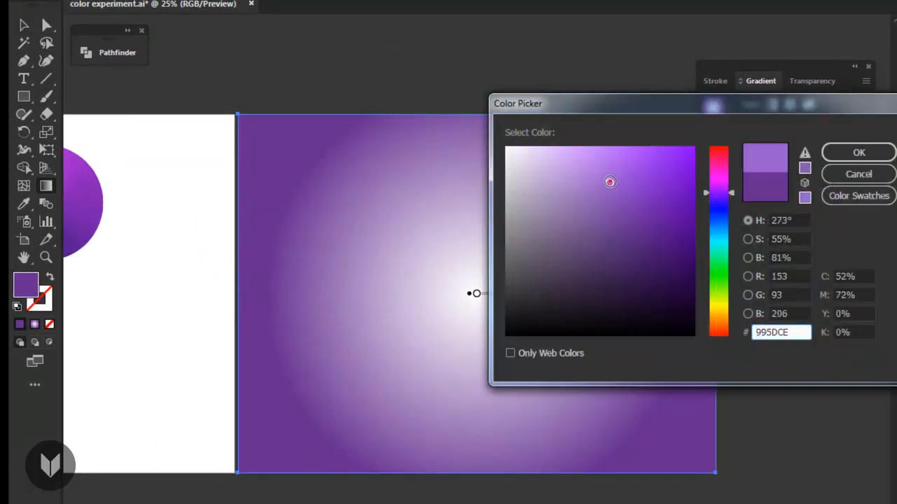
{"action": "left_click", "coordinate": [822, 152]}
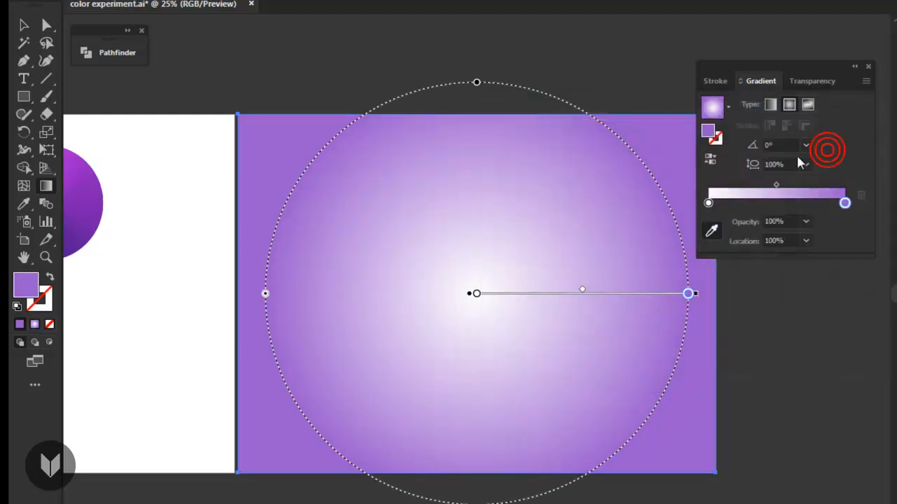
{"action": "left_click_drag", "start_coordinate": [697, 295], "coordinate": [761, 295]}
- Add a middle stop at about 50.5% of the background gradient and colour it light lavender CEB5EA
{"action": "left_click", "coordinate": [777, 203]}
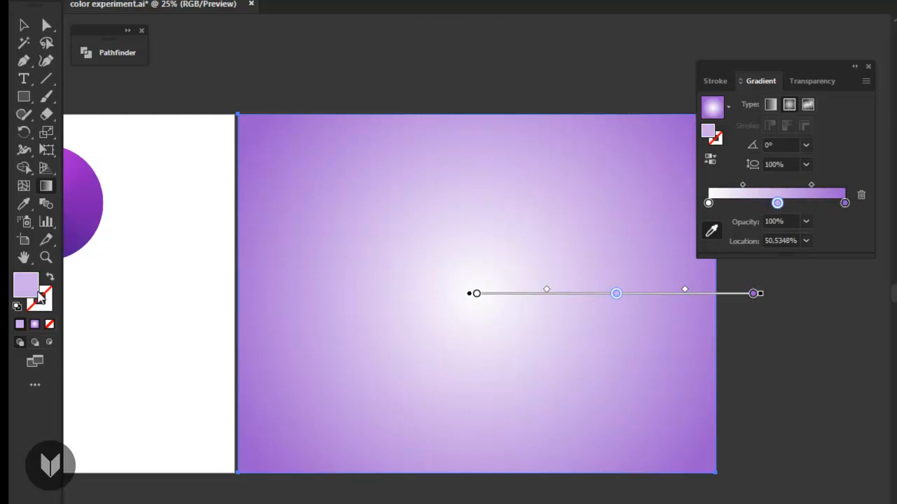
{"action": "left_click", "coordinate": [711, 231]}
{"action": "double_click", "coordinate": [27, 293]}
{"action": "left_click", "coordinate": [550, 160]}
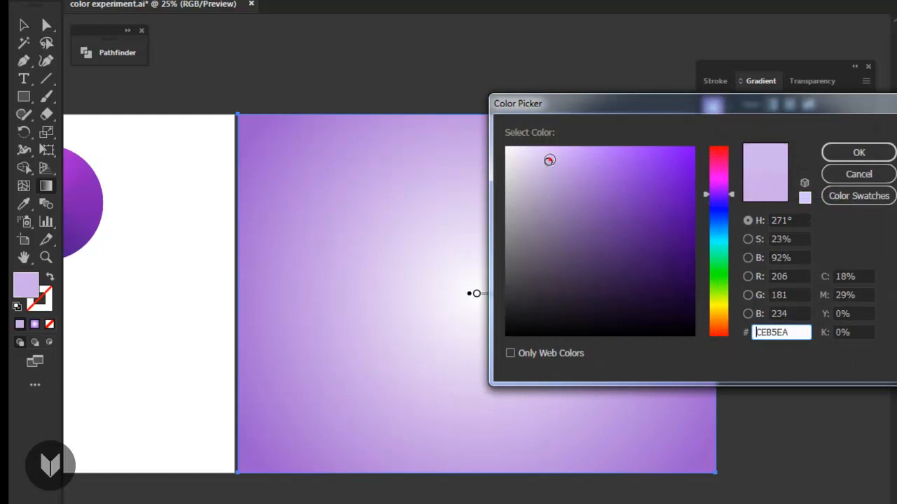
{"action": "left_click", "coordinate": [856, 151]}
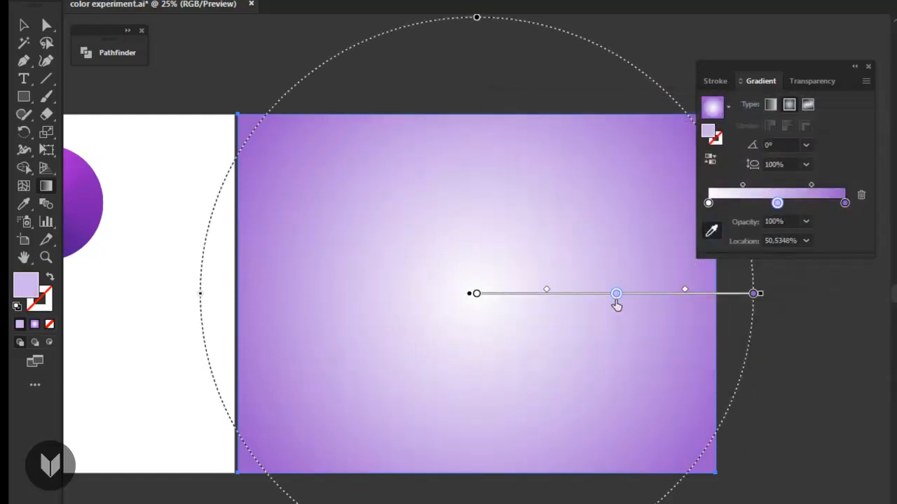
- Stretch the radial gradient farther past the rectangle's right edge to soften the corners, and deselect the background
{"action": "mouse_move", "coordinate": [763, 300]}
{"action": "left_mouse_down"}
{"action": "mouse_move", "coordinate": [830, 298]}
{"action": "mouse_move", "coordinate": [825, 292]}
{"action": "left_mouse_up"}
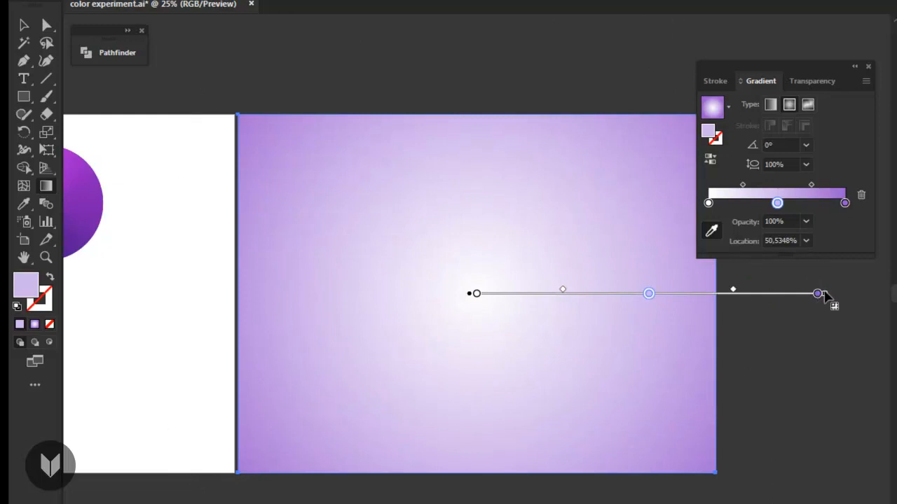
{"action": "left_click", "coordinate": [27, 31]}
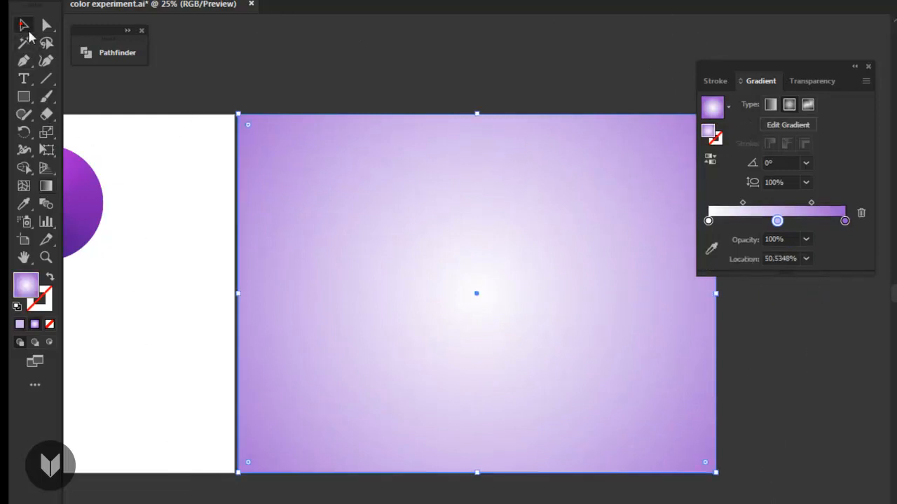
{"action": "left_click", "coordinate": [386, 76]}
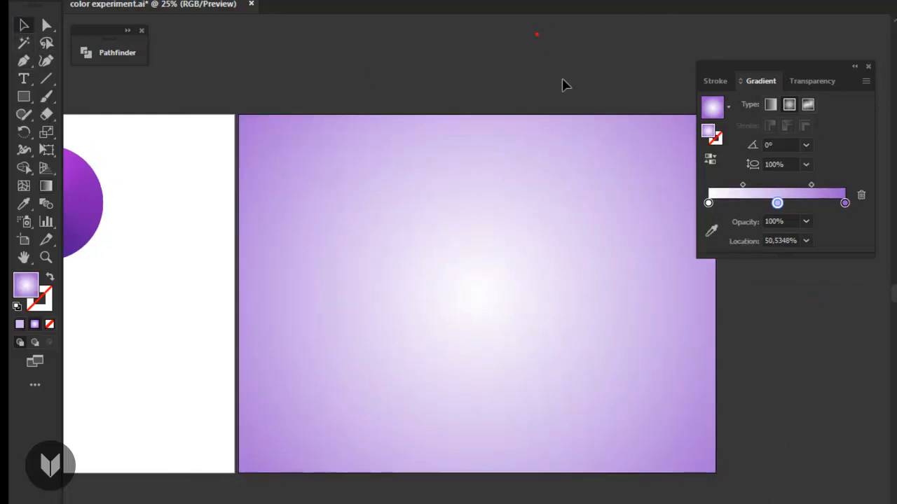
- Copy the overlapping circles from the first artboard to the centre of the second artboard
{"action": "scroll", "coordinate": [514, 213], "scroll_direction": "down", "scroll_amount": 1}
{"action": "left_click", "coordinate": [198, 202]}
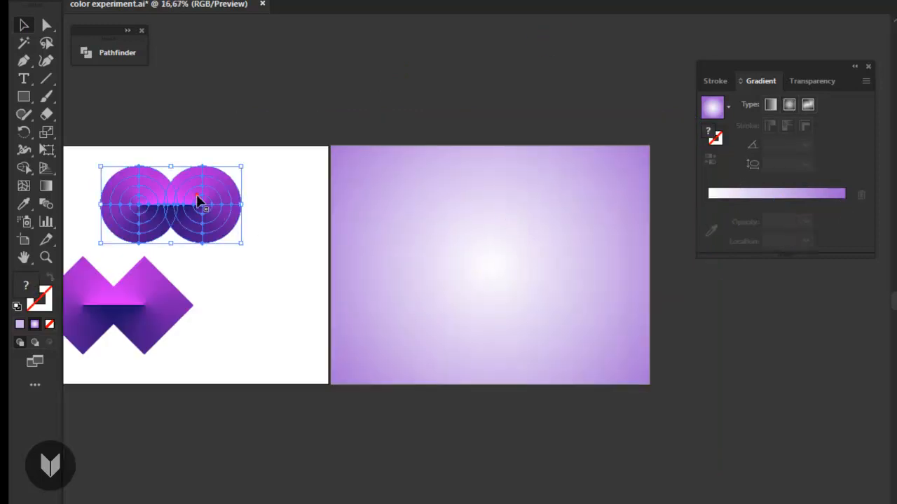
{"action": "left_click_drag", "start_coordinate": [174, 193], "coordinate": [481, 257]}
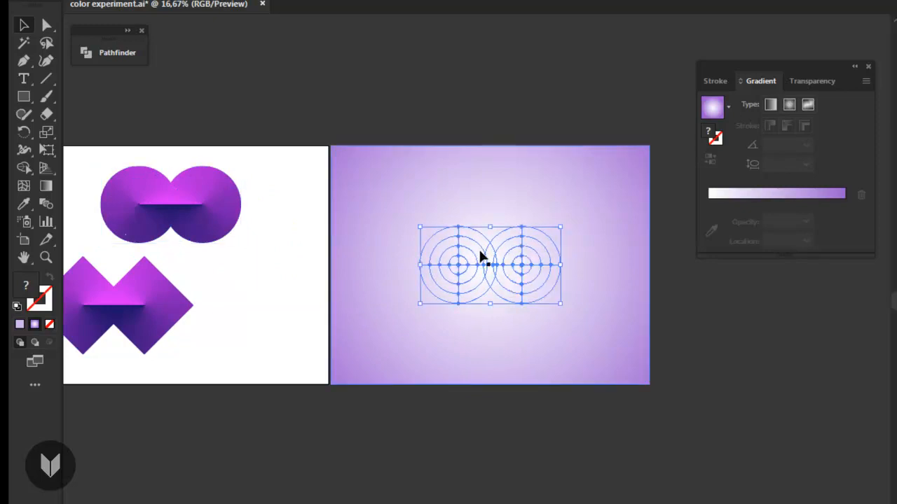
- Send the gradient background rectangle to the back, behind the copied circles, and deselect it
{"action": "left_click", "coordinate": [457, 176]}
{"action": "right_click", "coordinate": [456, 170]}
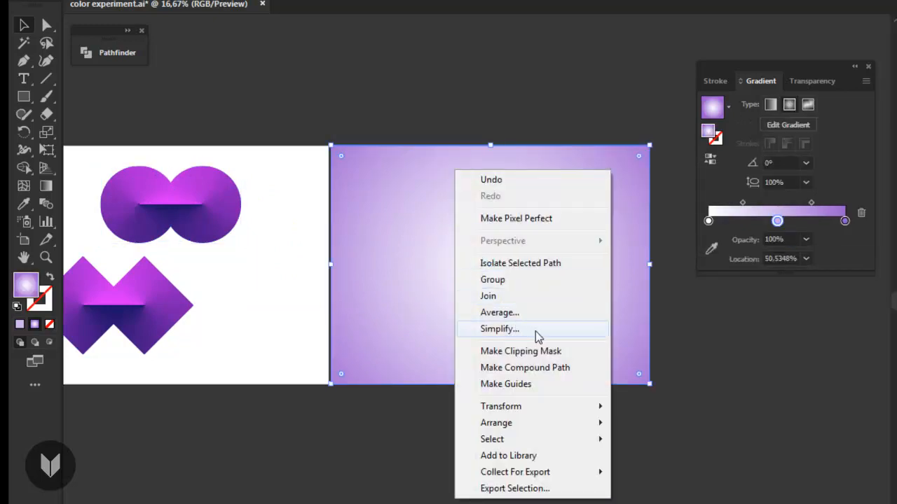
{"action": "mouse_move", "coordinate": [570, 426]}
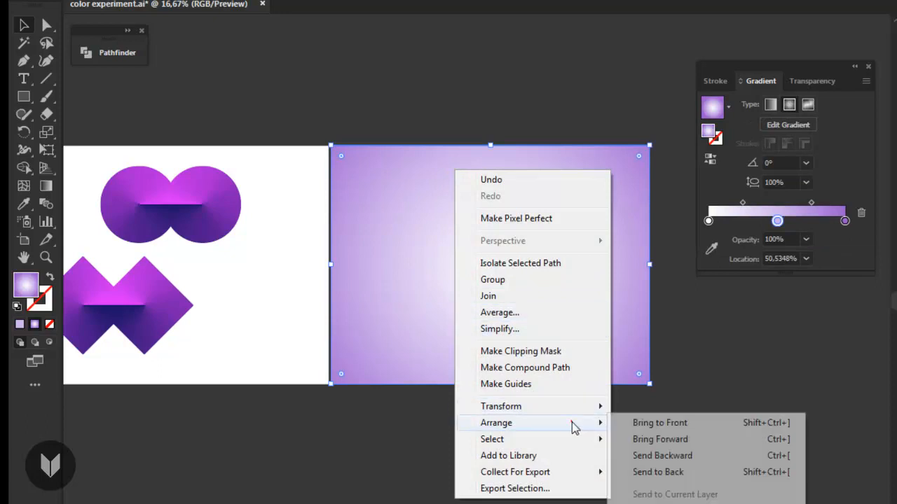
{"action": "left_click", "coordinate": [634, 471]}
{"action": "left_click", "coordinate": [574, 433]}
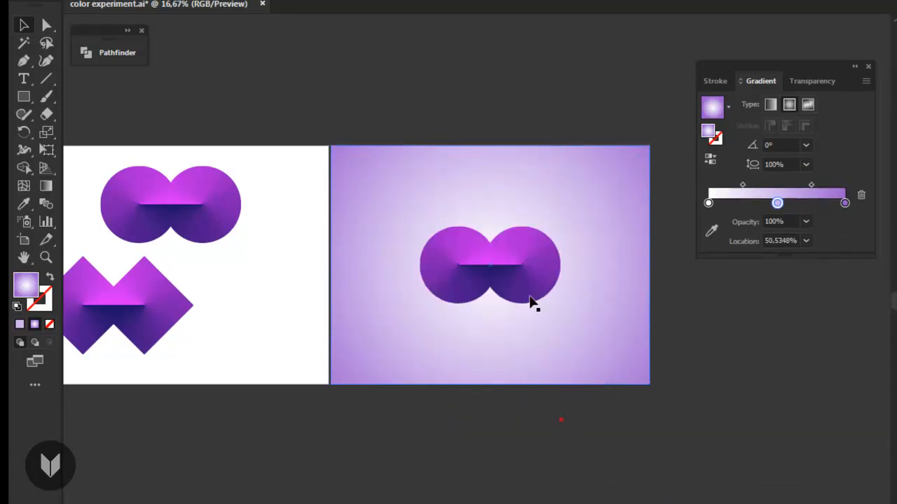
- Enlarge the copied circles proportionally about their centre to about 1402 px wide and 768 px high, deselect them and collapse the gradient settings
{"action": "left_click", "coordinate": [536, 291]}
{"action": "left_click", "coordinate": [565, 303], "text": "shift"}
{"action": "left_click_drag", "start_coordinate": [561, 306], "coordinate": [577, 311]}
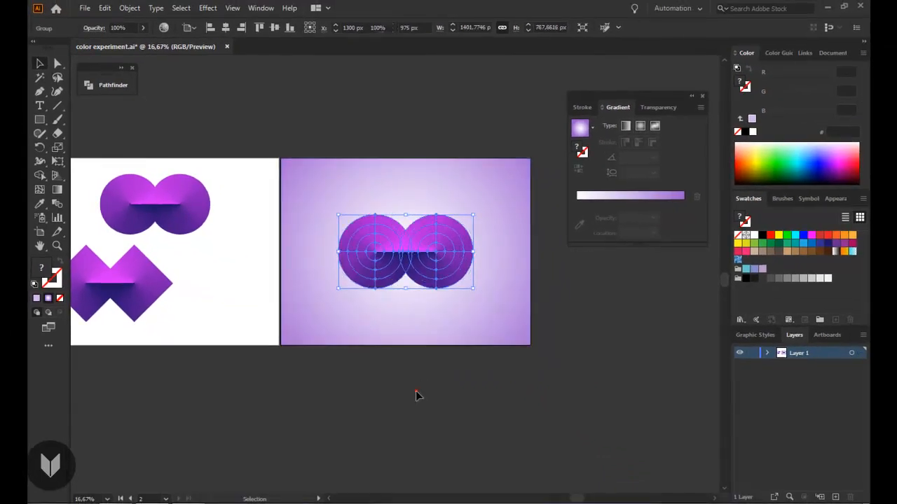
{"action": "left_click", "coordinate": [415, 397]}
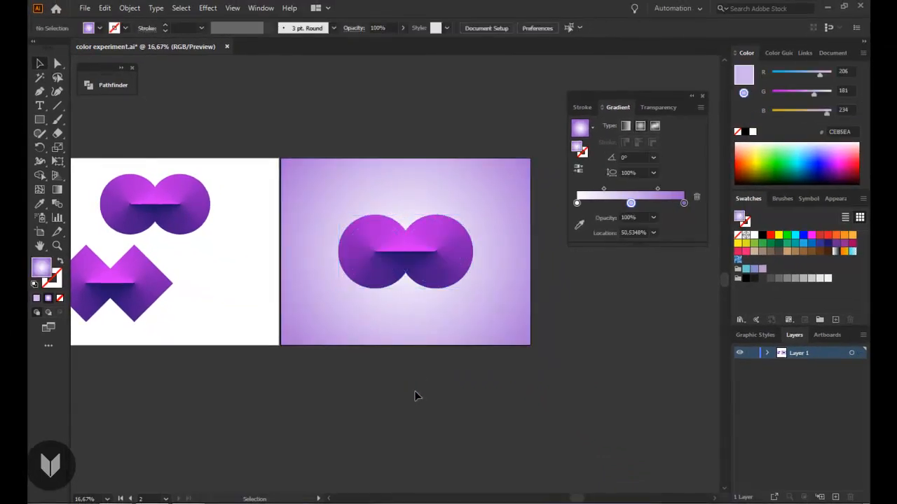
{"action": "key", "text": "ctrl+0"}
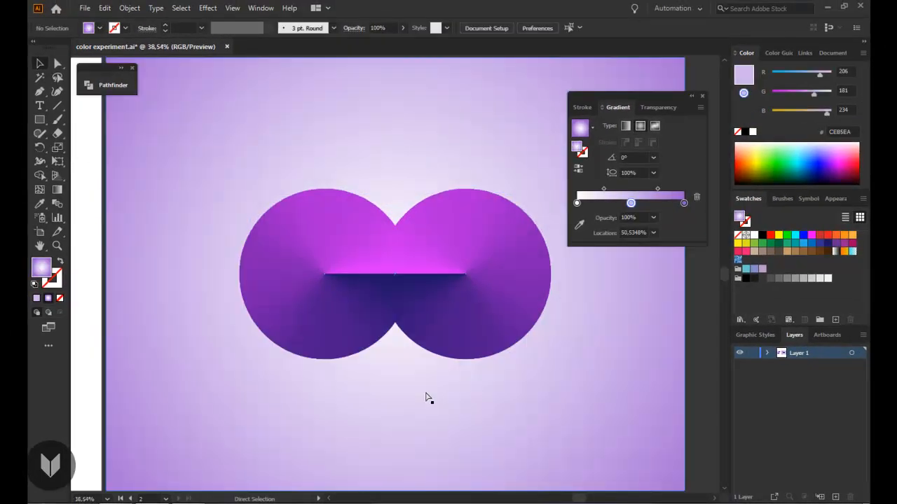
{"action": "left_click", "coordinate": [691, 97]}
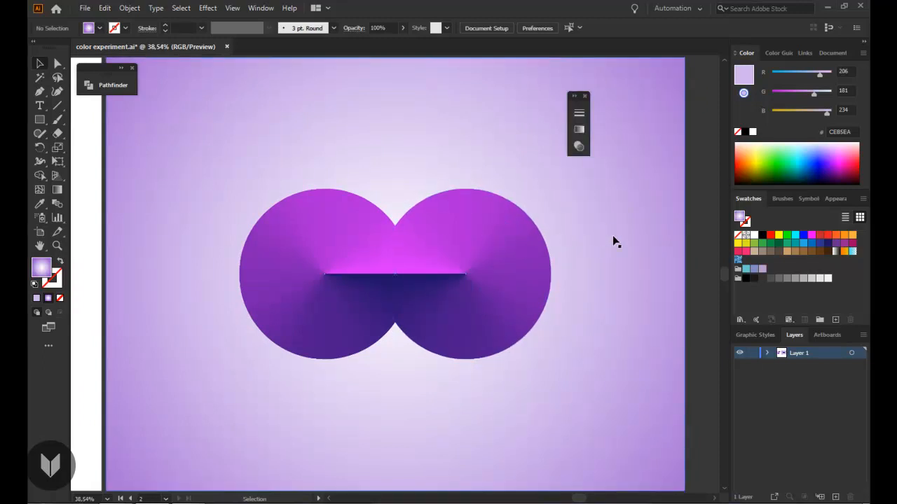